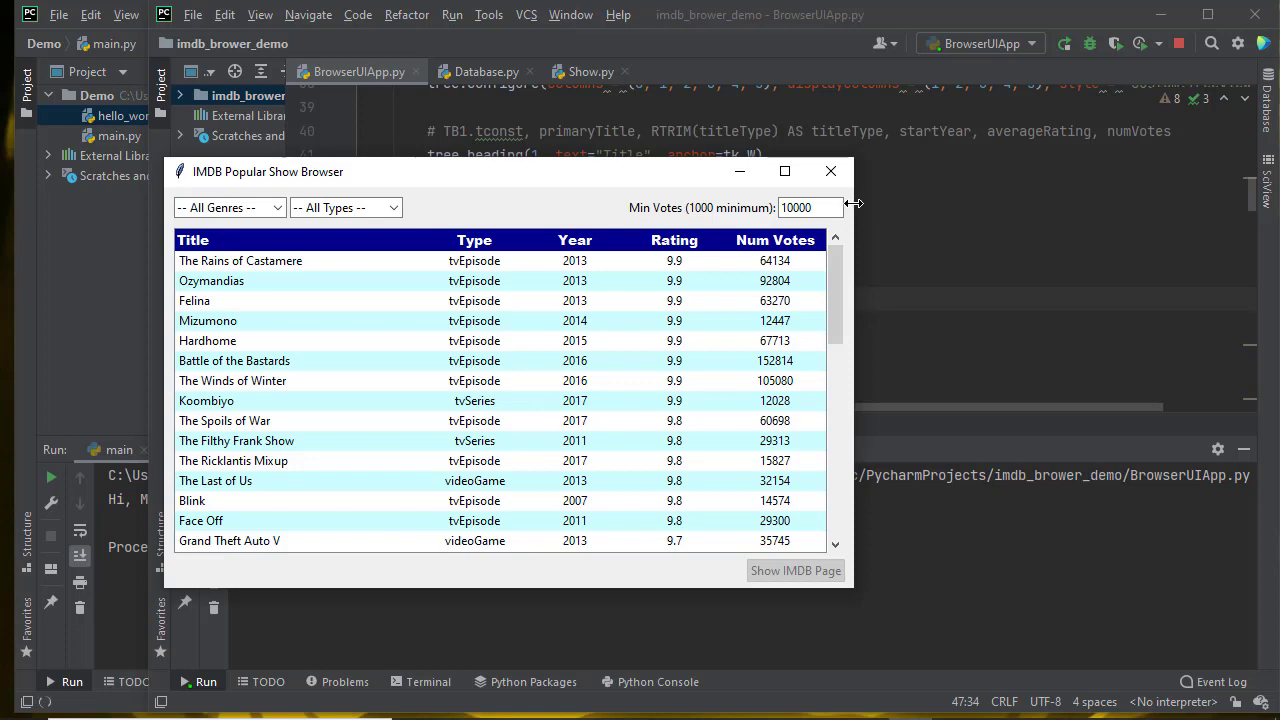
Step: Close the IMDB Popular Show Browser window and search Windows for "environment" to open the system environment variables settings
left_click(830, 171)
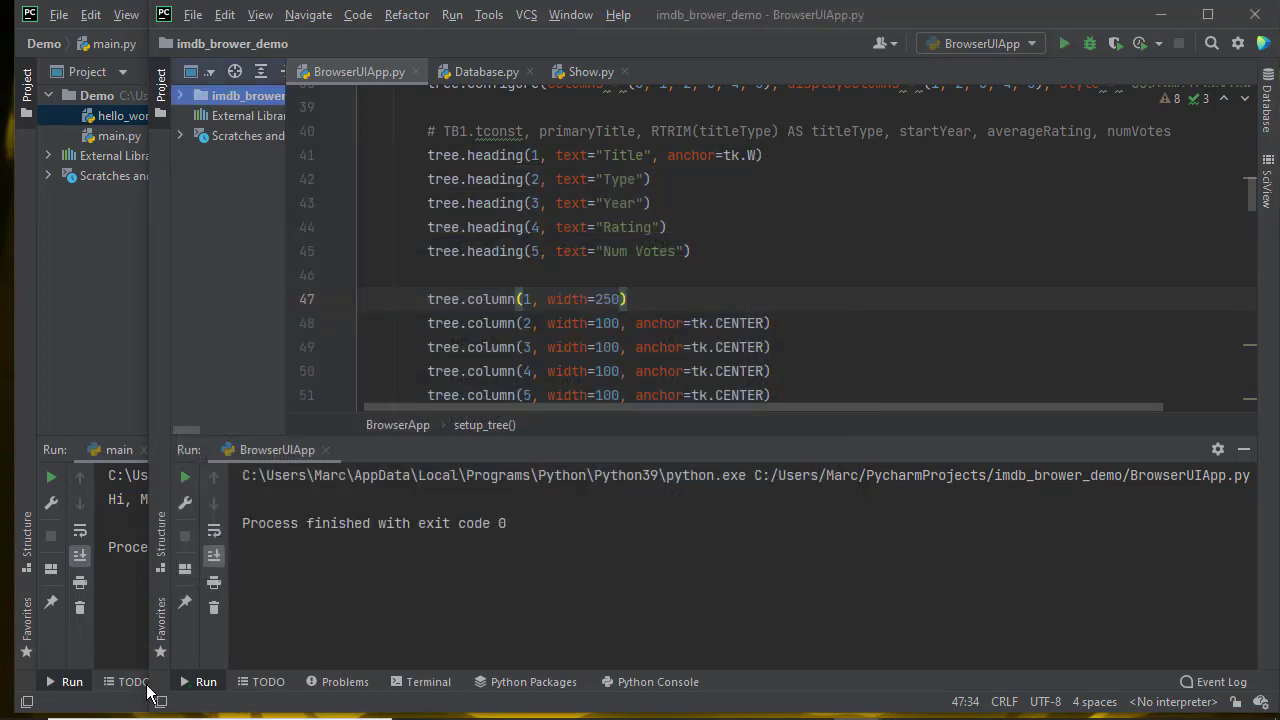
left_click(25, 705)
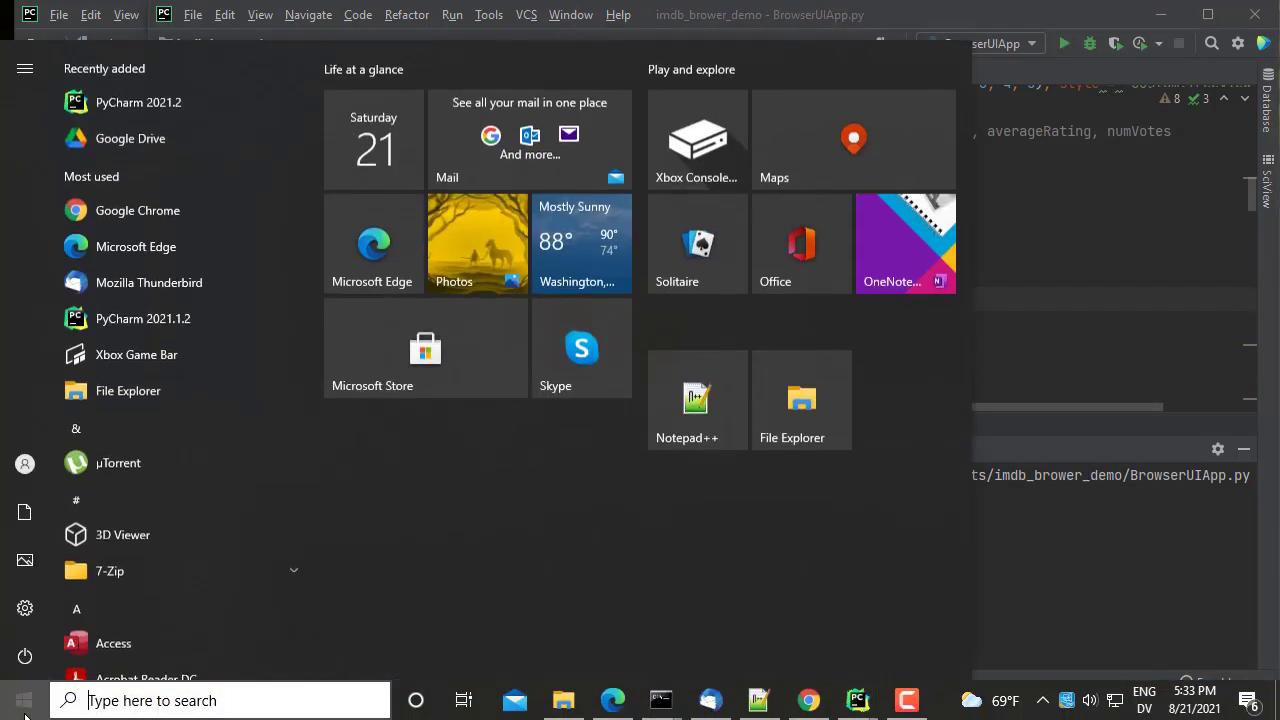
left_click(25, 712)
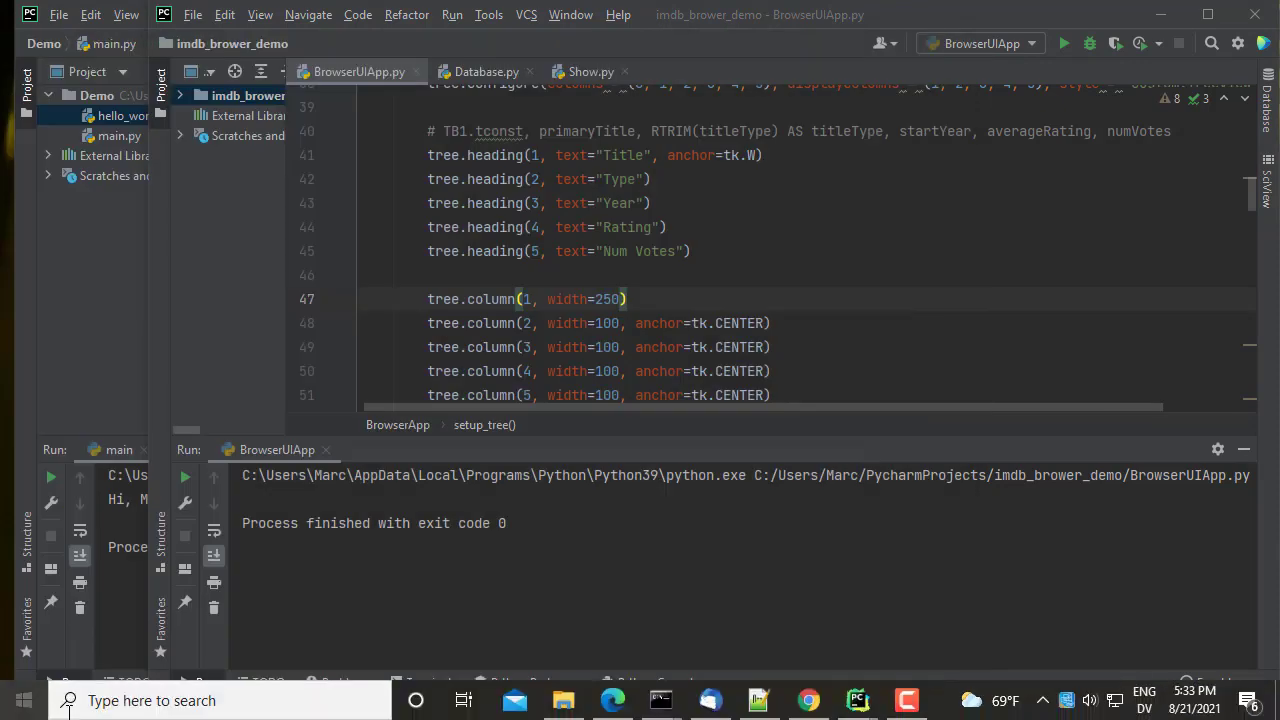
left_click(120, 701)
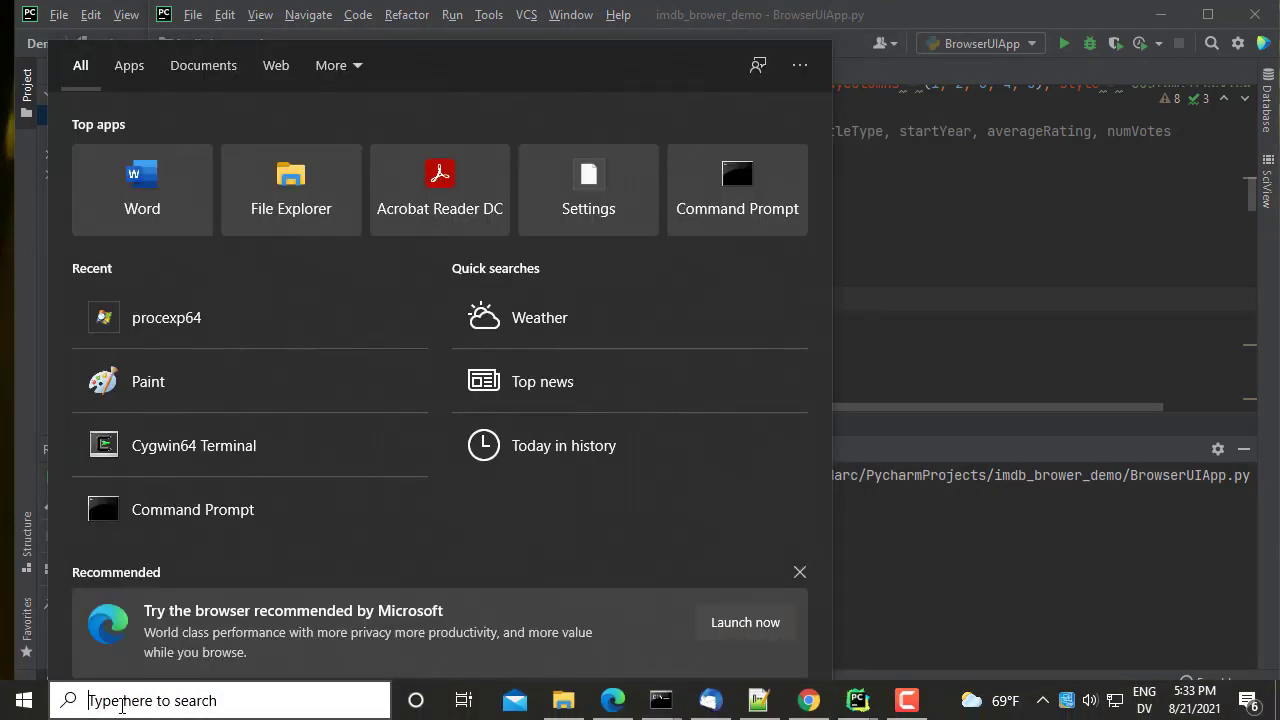
type("e")
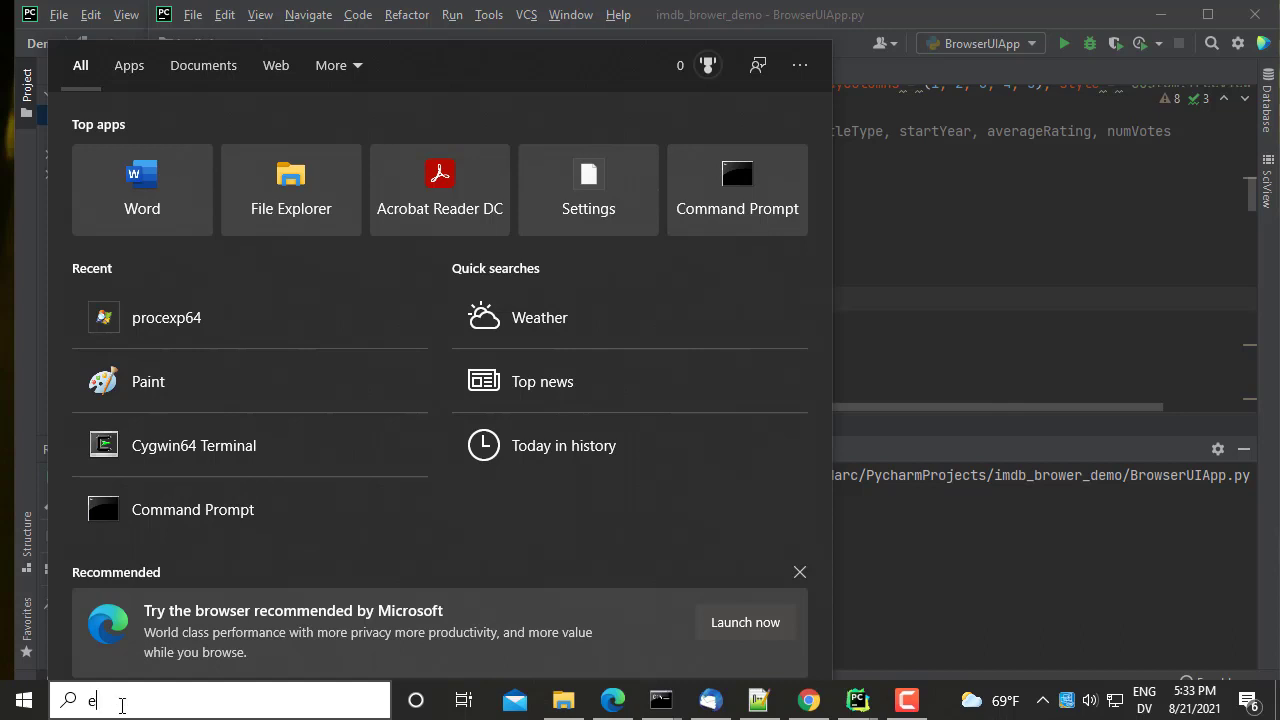
type("nvironment")
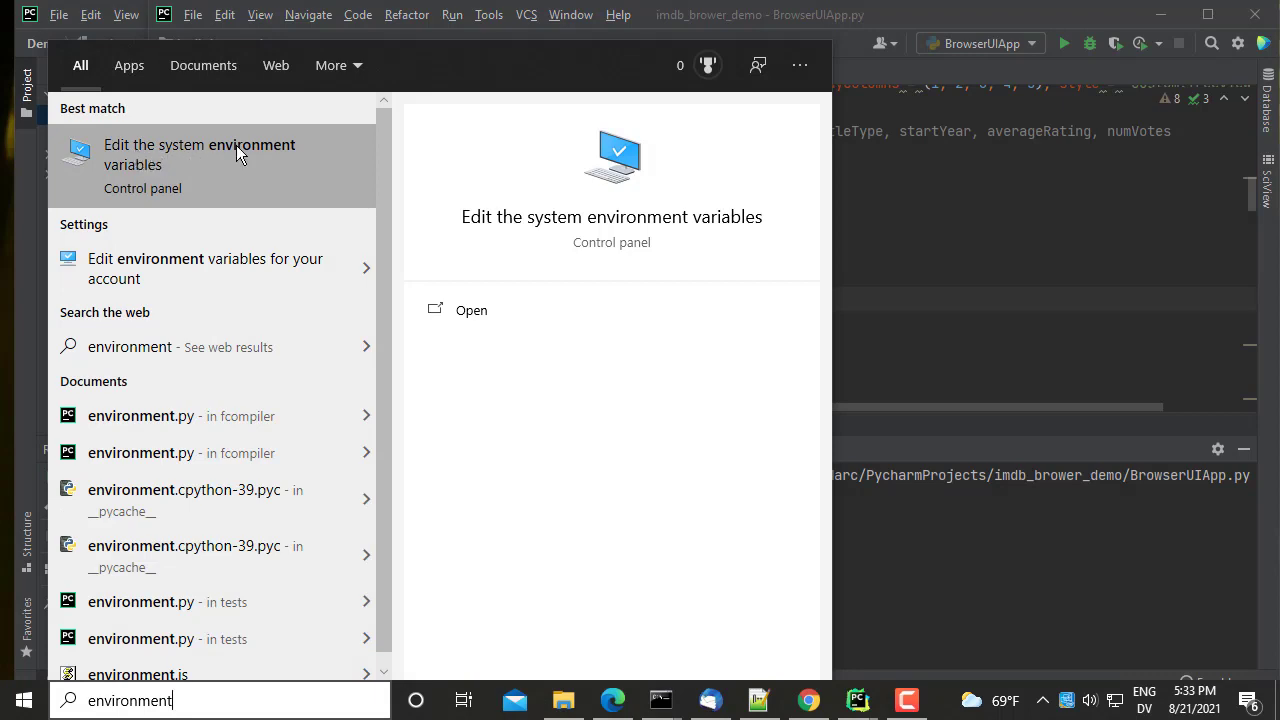
left_click(166, 157)
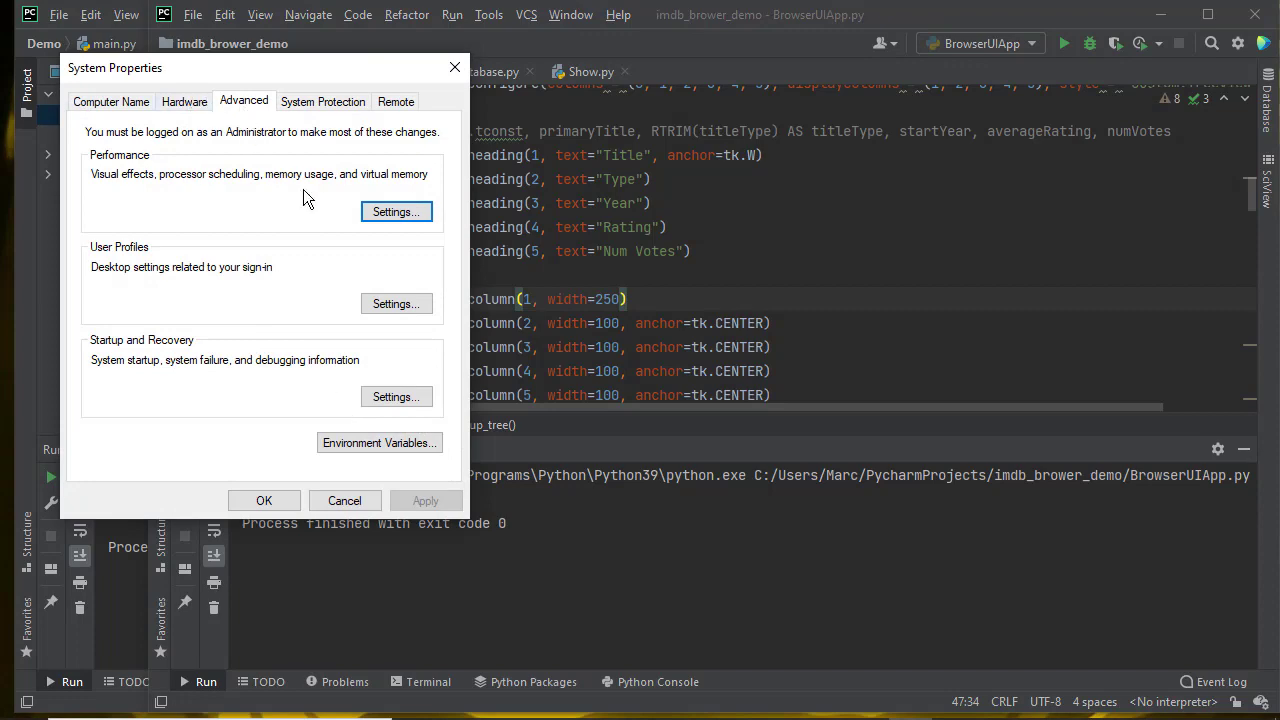
Step: Open the Environment Variables dialog and bring up the user-level Path variable for editing
left_click(362, 452)
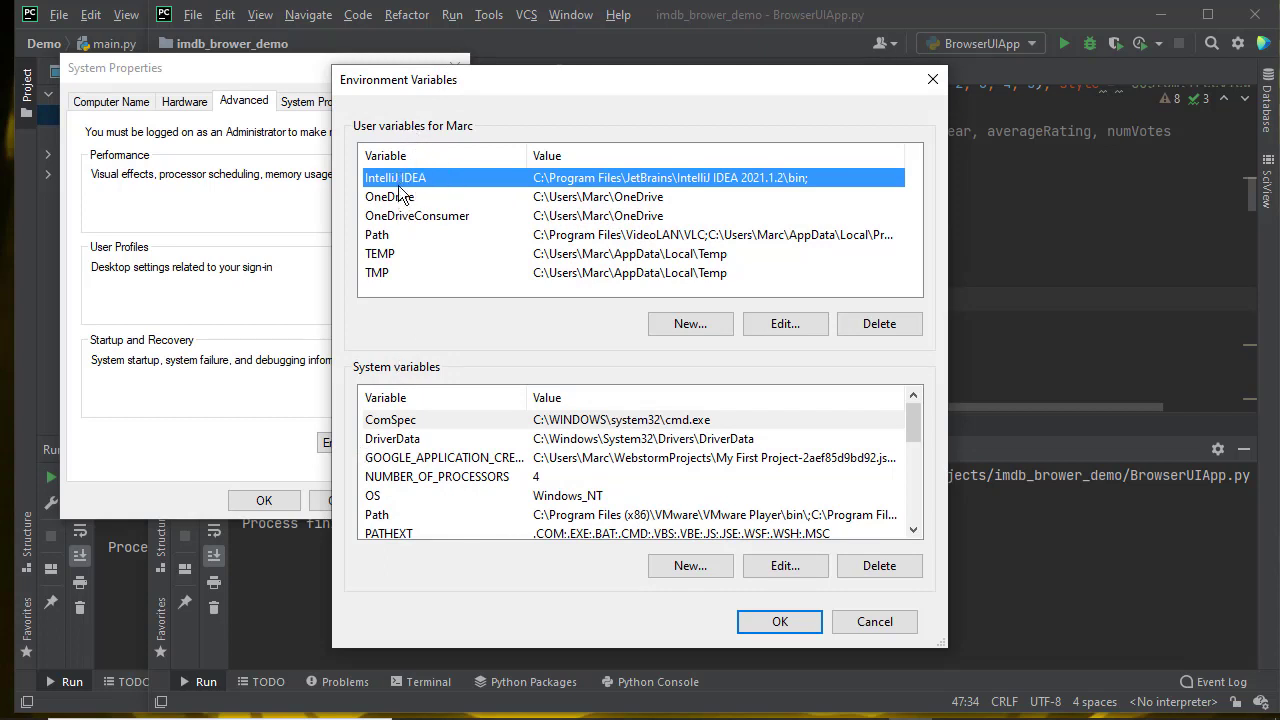
left_click(376, 240)
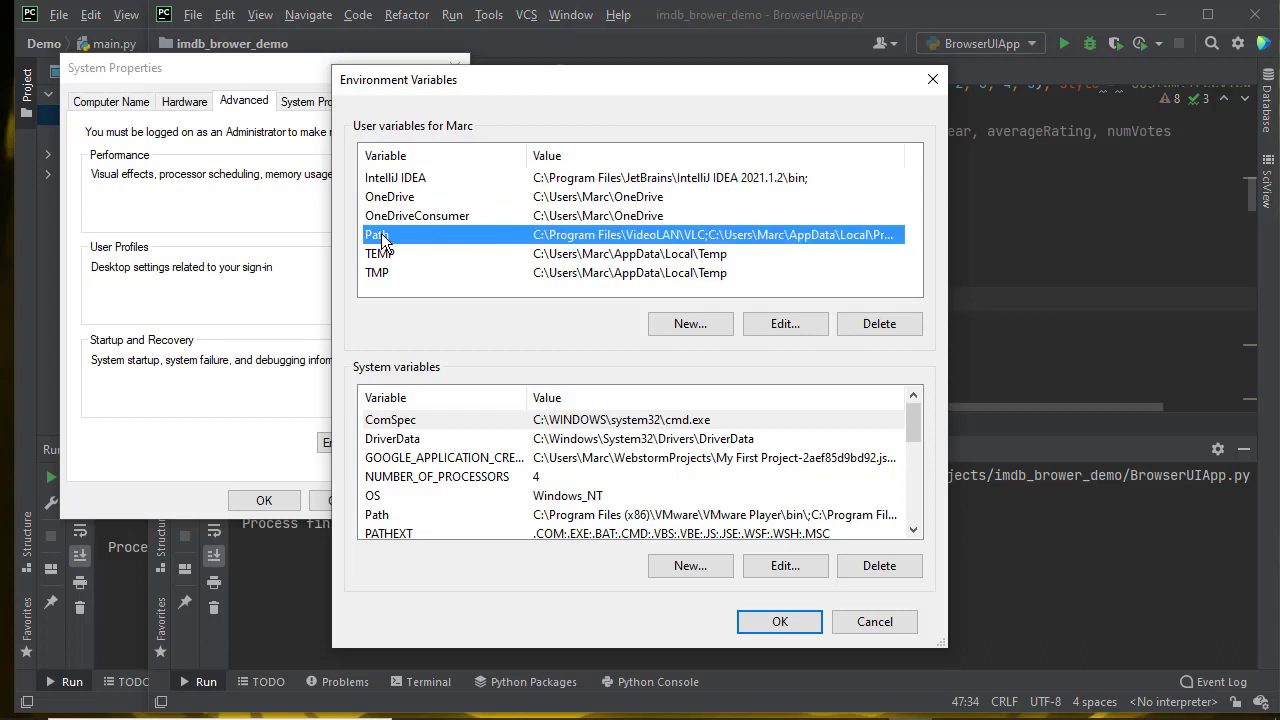
left_click(774, 324)
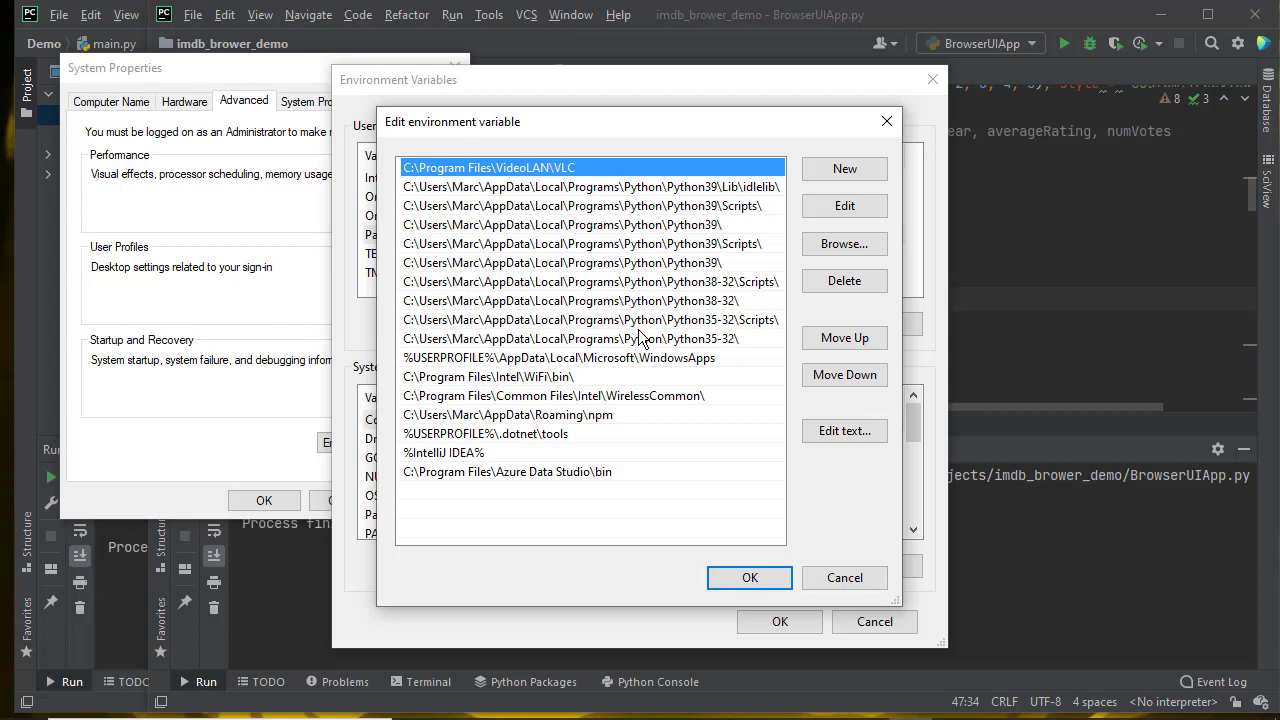
Step: Examine the Python39 entries in the Path list: Lib\idlelib, Scripts and the Python39 root folder
left_click(680, 189)
left_click(684, 206)
left_click(686, 188)
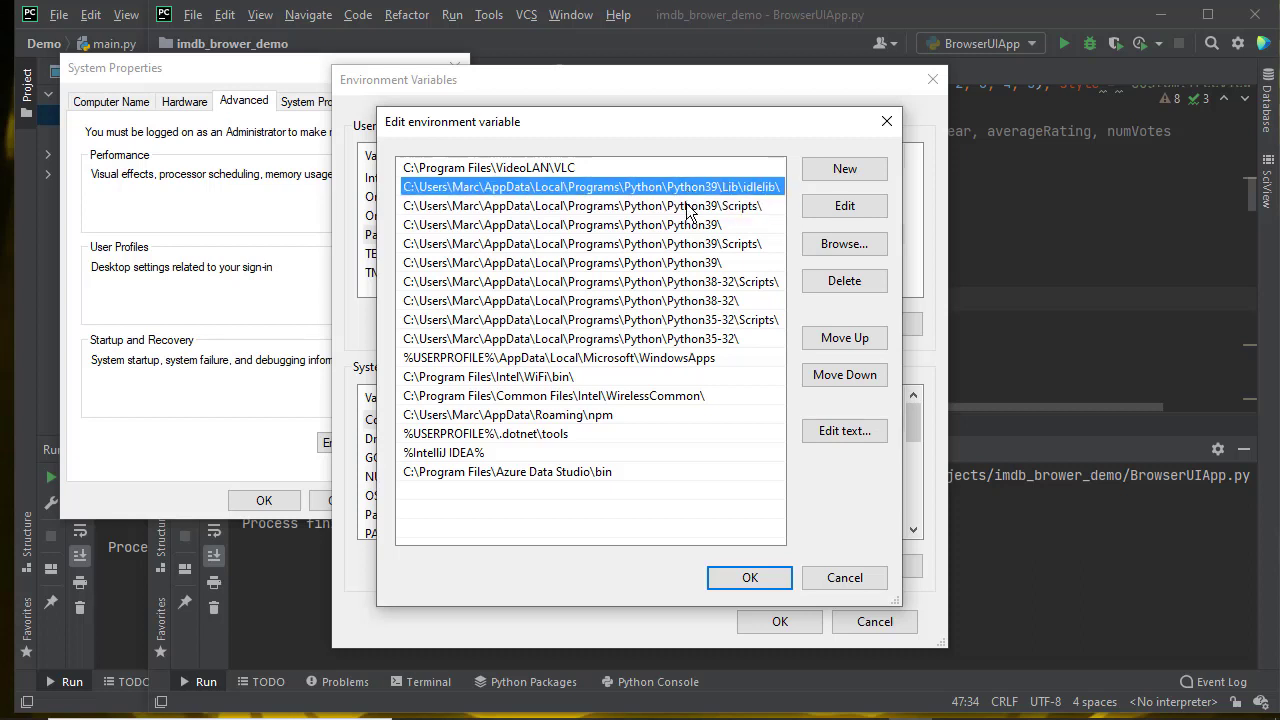
left_click(688, 210)
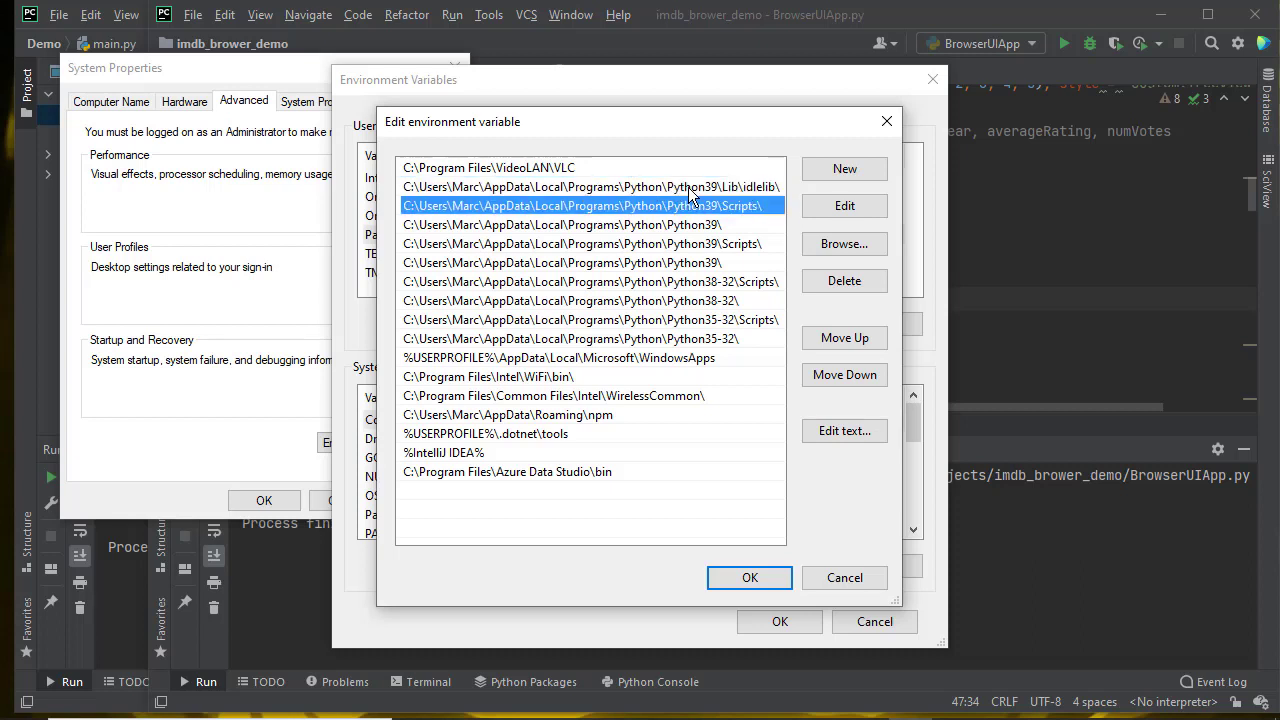
left_click(693, 186)
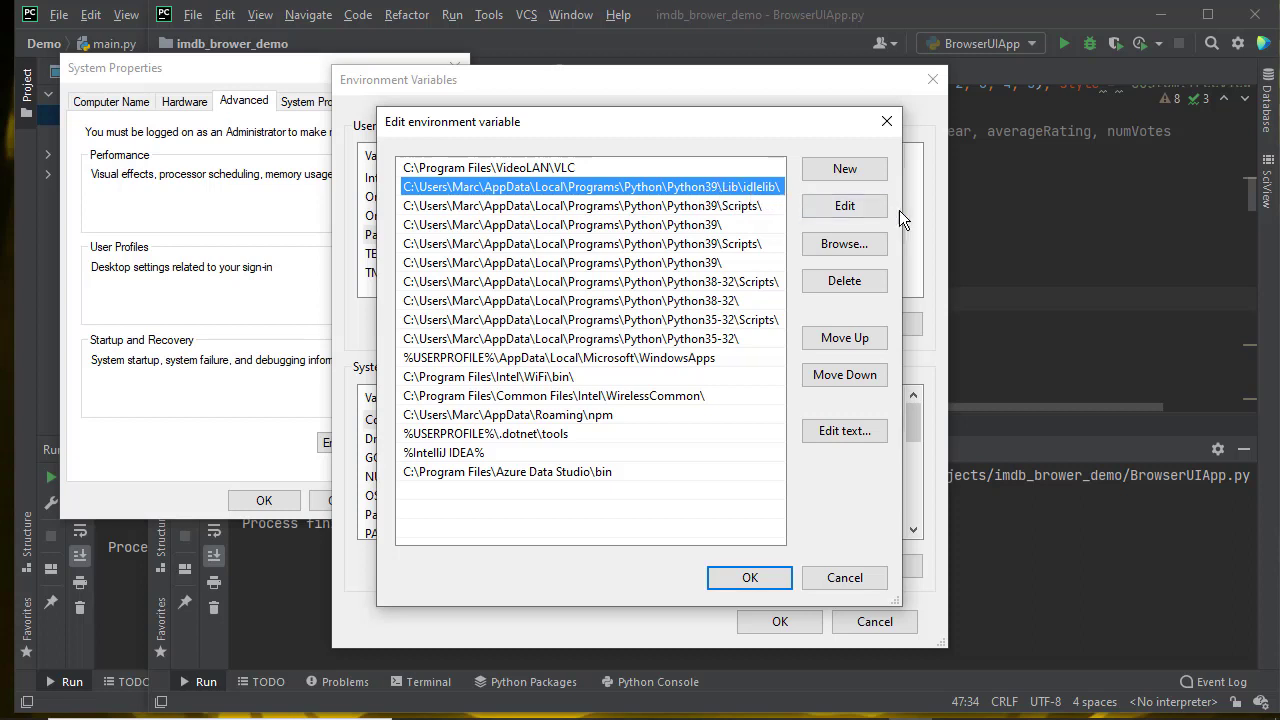
left_click_drag(904, 213, 1044, 213)
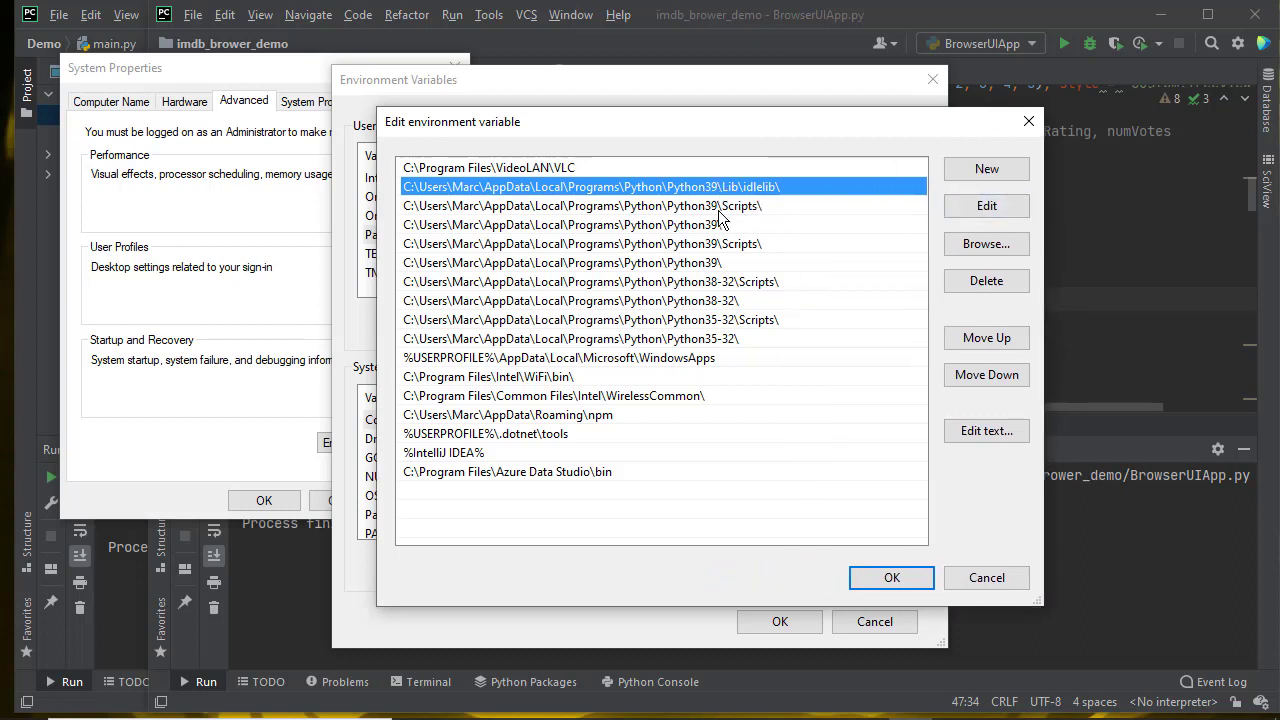
left_click(750, 210)
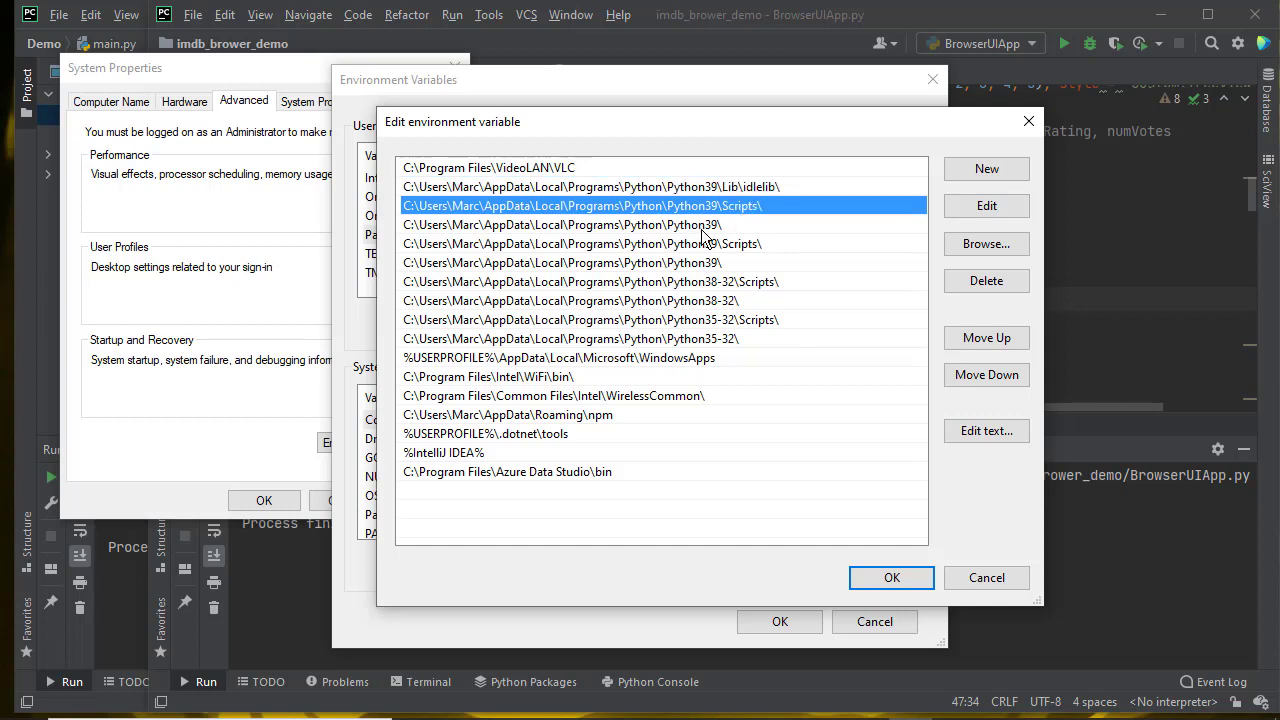
left_click(703, 230)
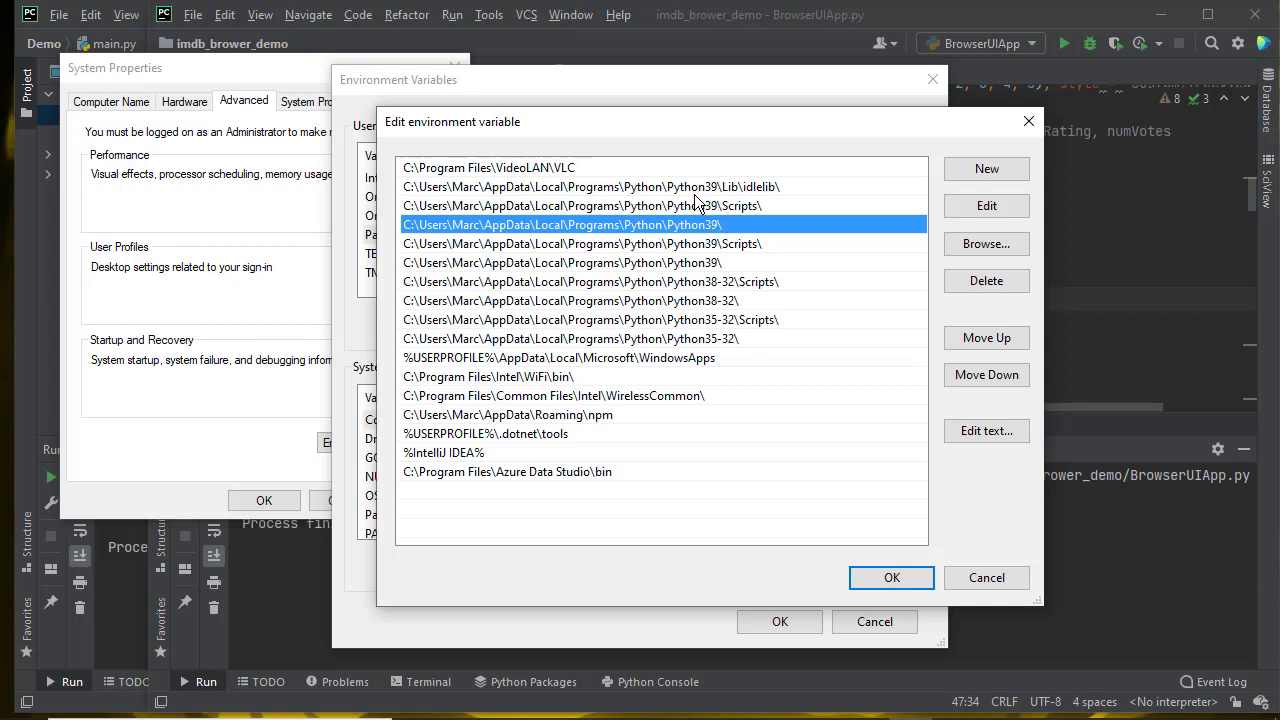
Step: Add a new entry to the user Path variable and begin its path with C:\
left_click(983, 176)
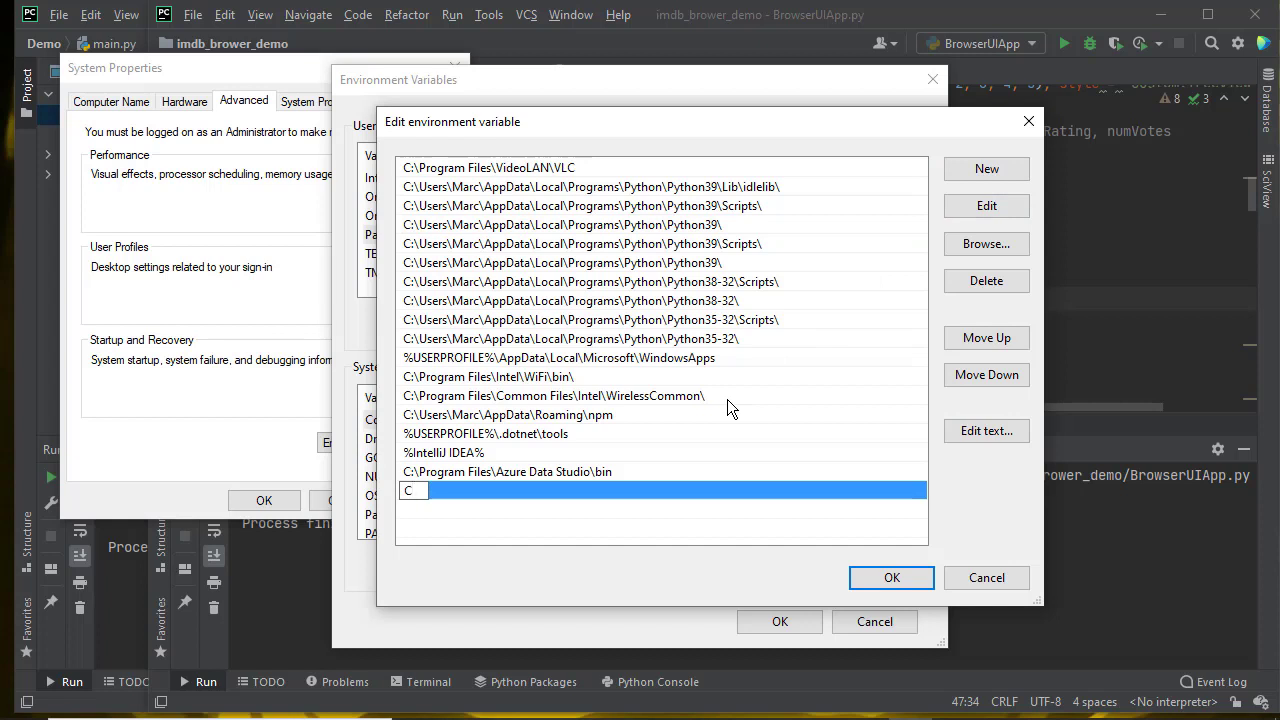
type("C:\\")
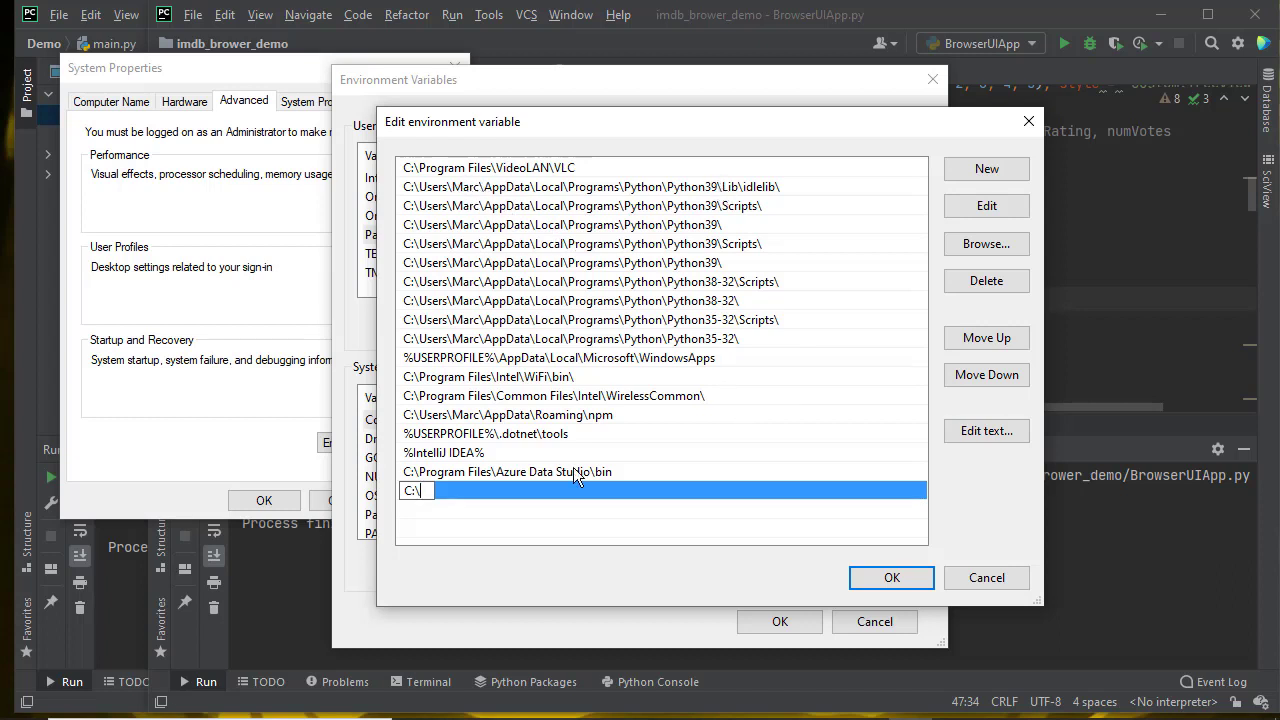
Step: Switch to File Explorer, browse to the user's home folder under C:\Users and locate the AppData folder
left_click(557, 702)
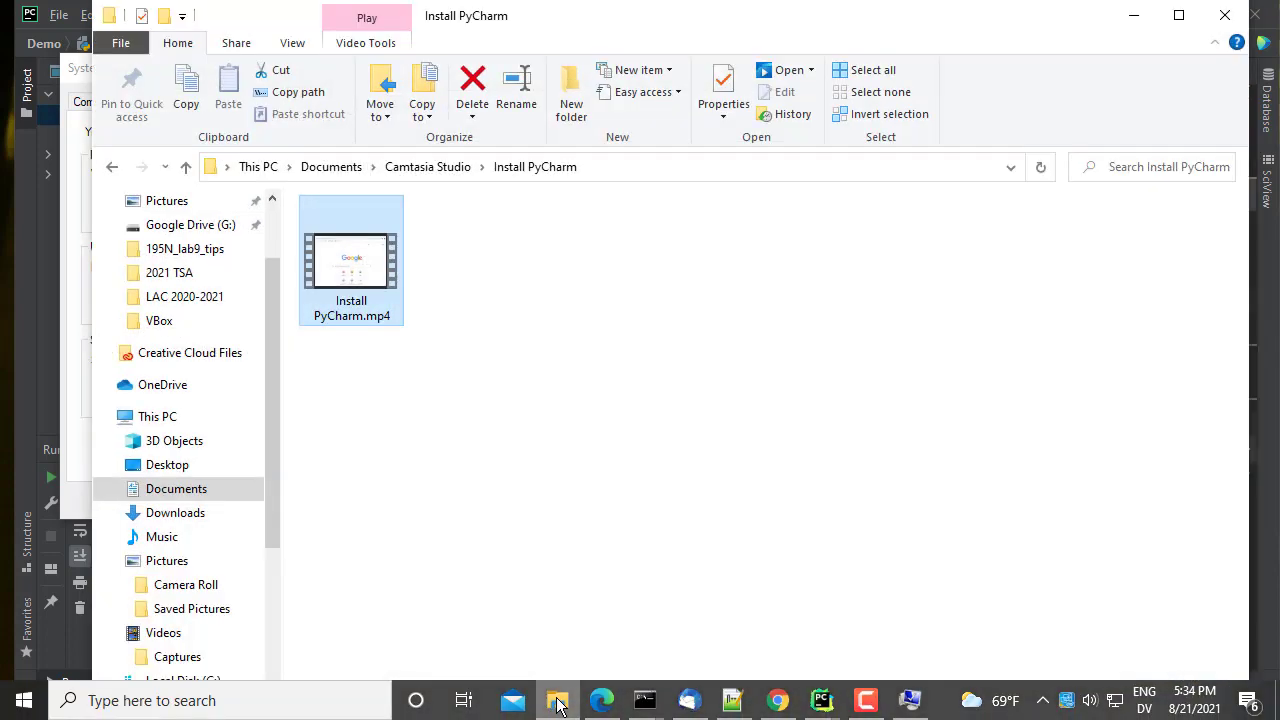
left_click_drag(272, 426, 272, 518)
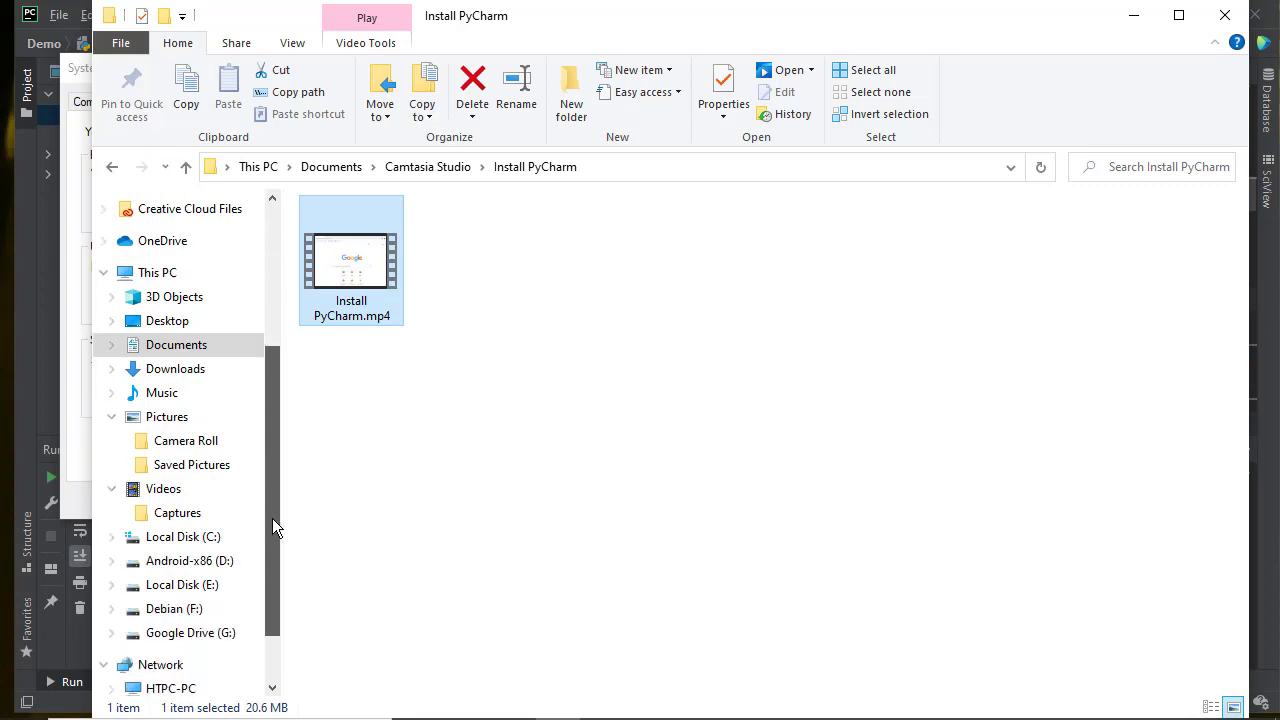
left_click(193, 504)
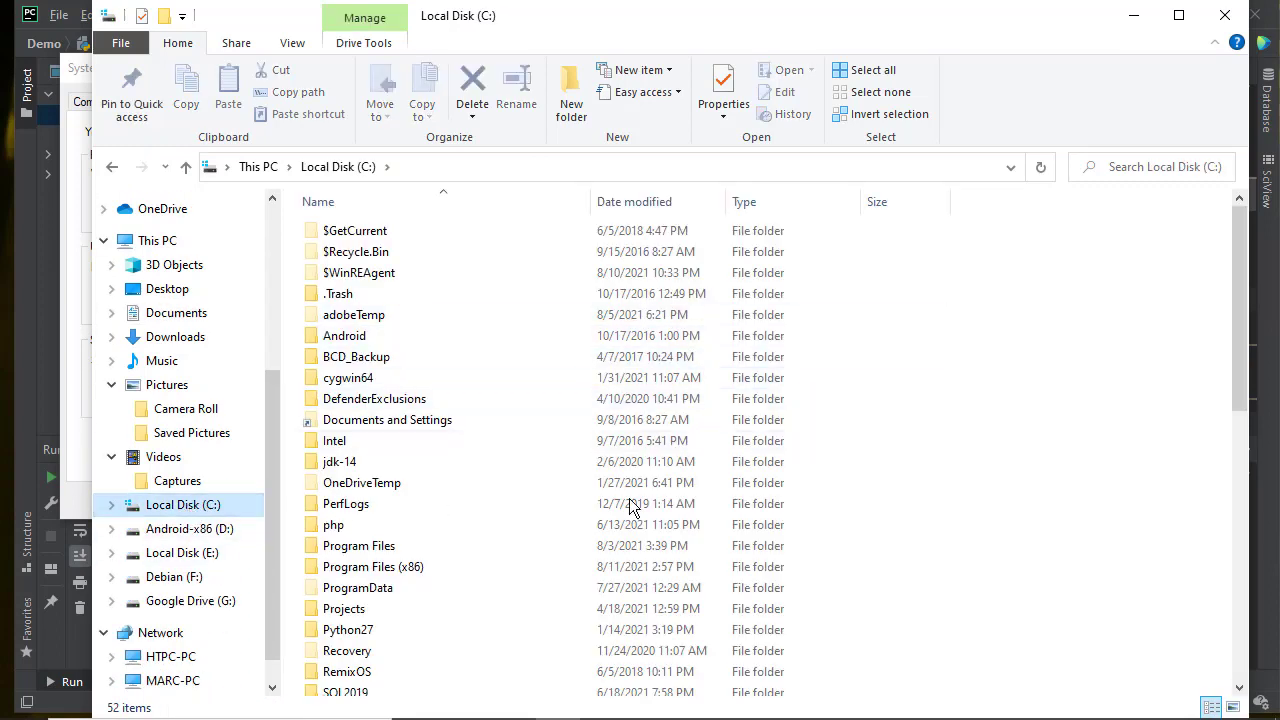
left_click_drag(1240, 382, 1243, 547)
left_click(385, 380)
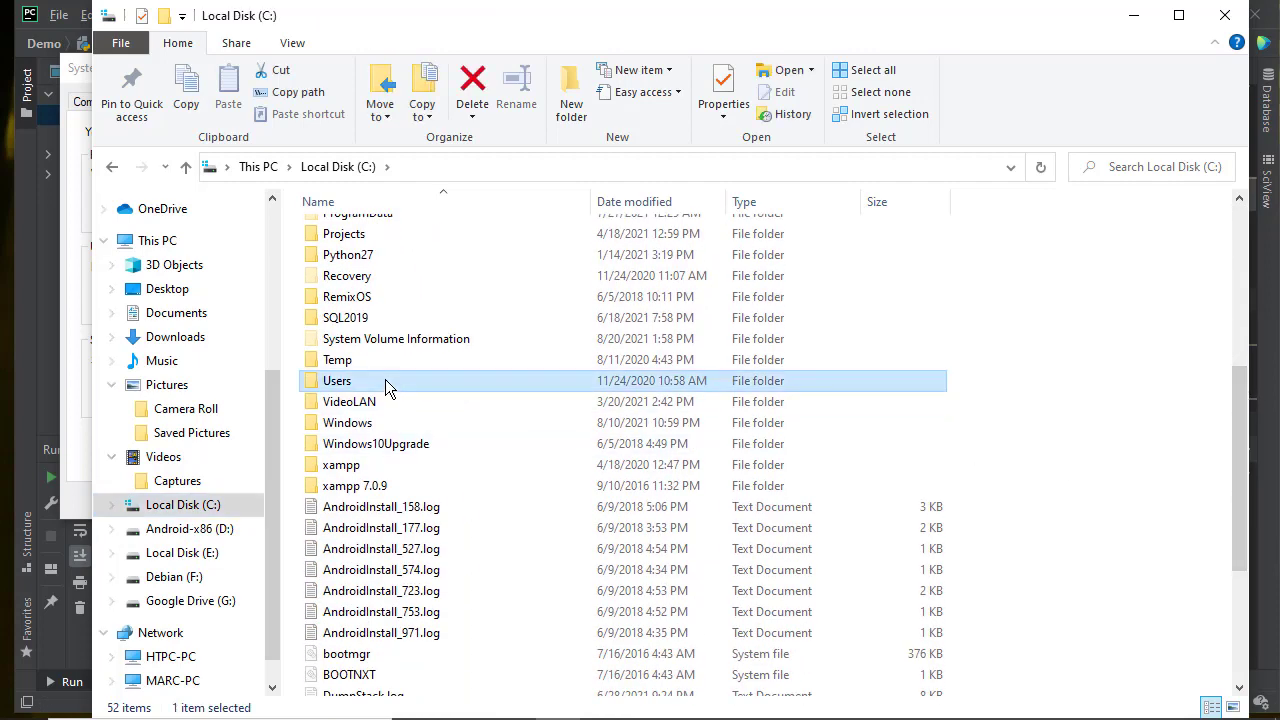
double_click(385, 380)
left_click(340, 320)
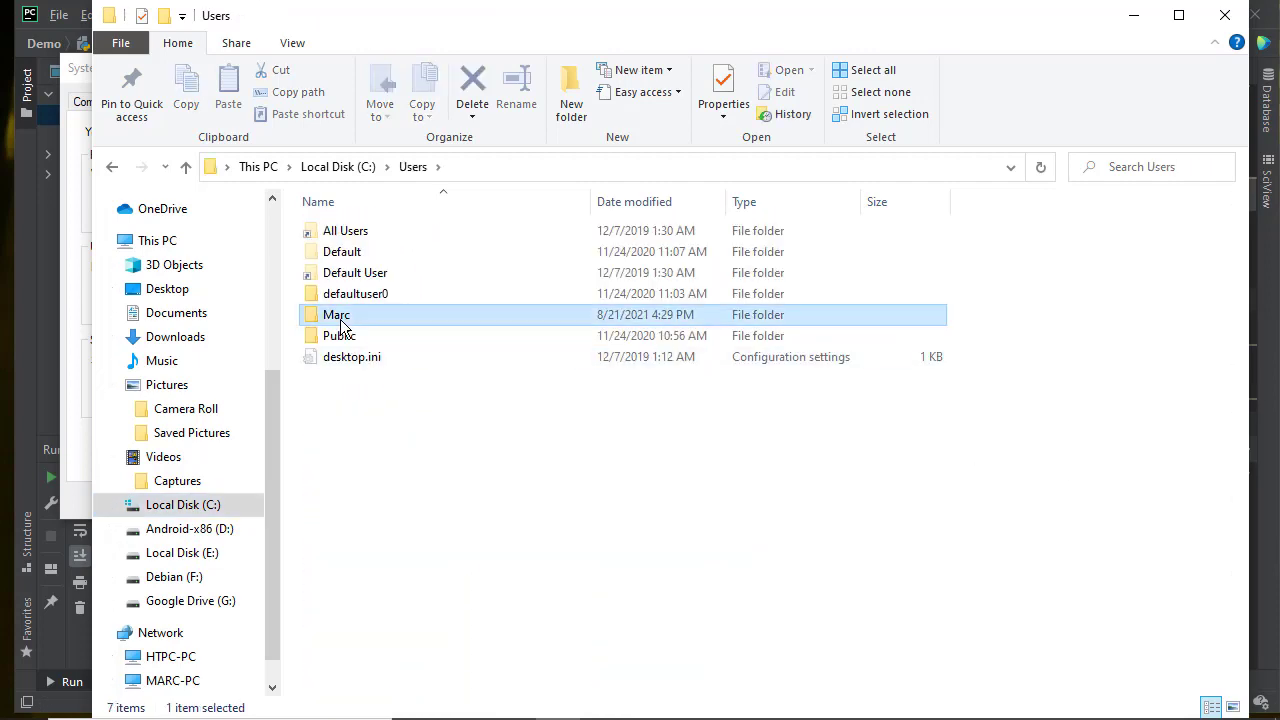
double_click(340, 320)
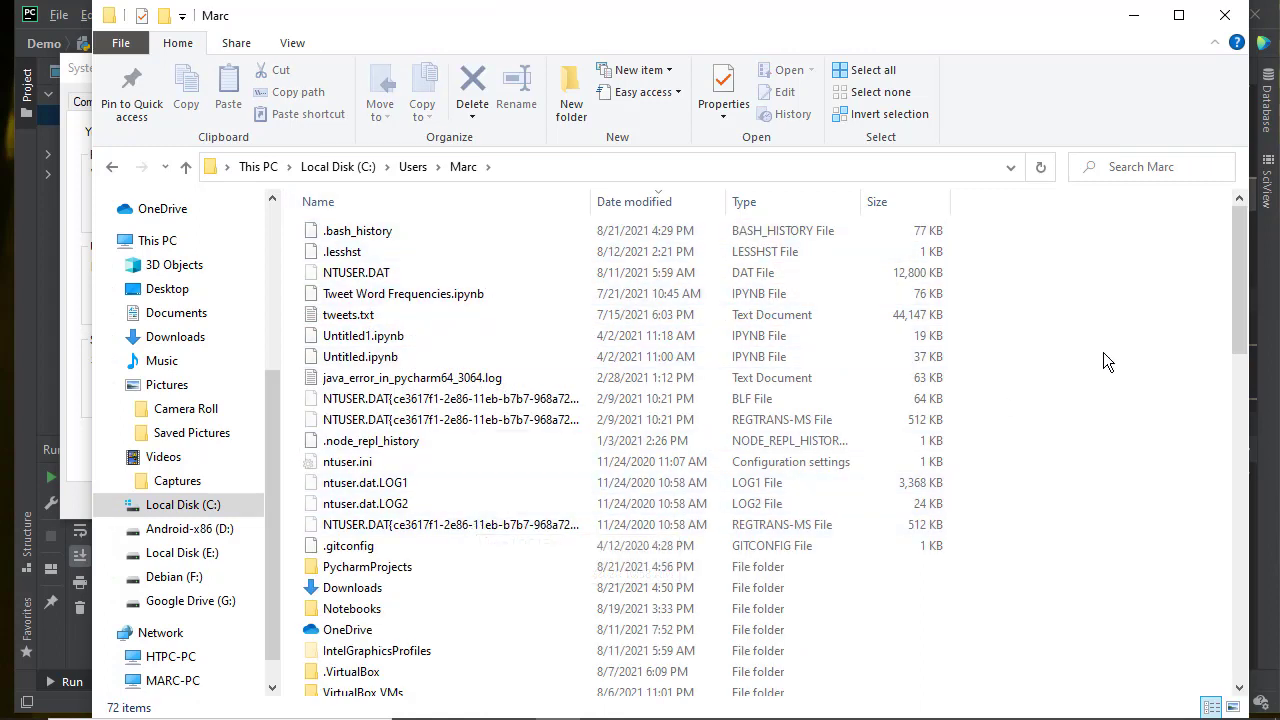
left_click_drag(1236, 315, 1240, 518)
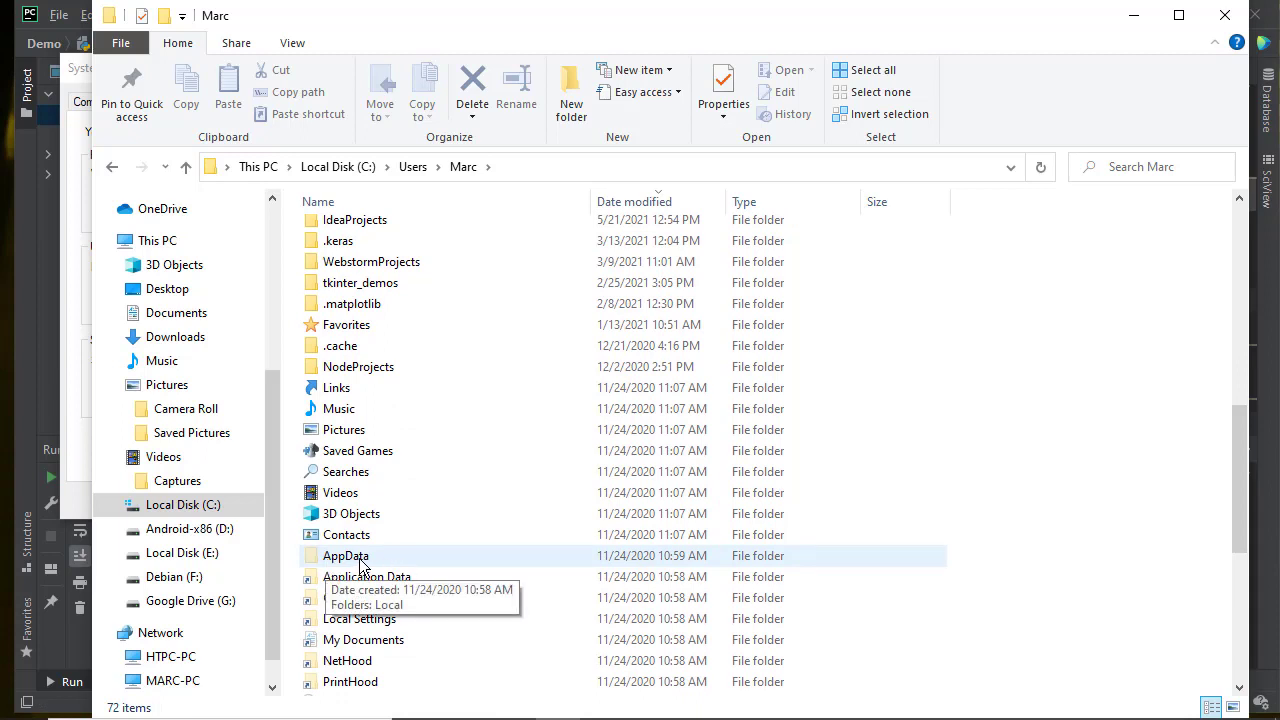
Step: Set the folder view options to show hidden files, folders, and drives, and apply the setting
left_click(290, 45)
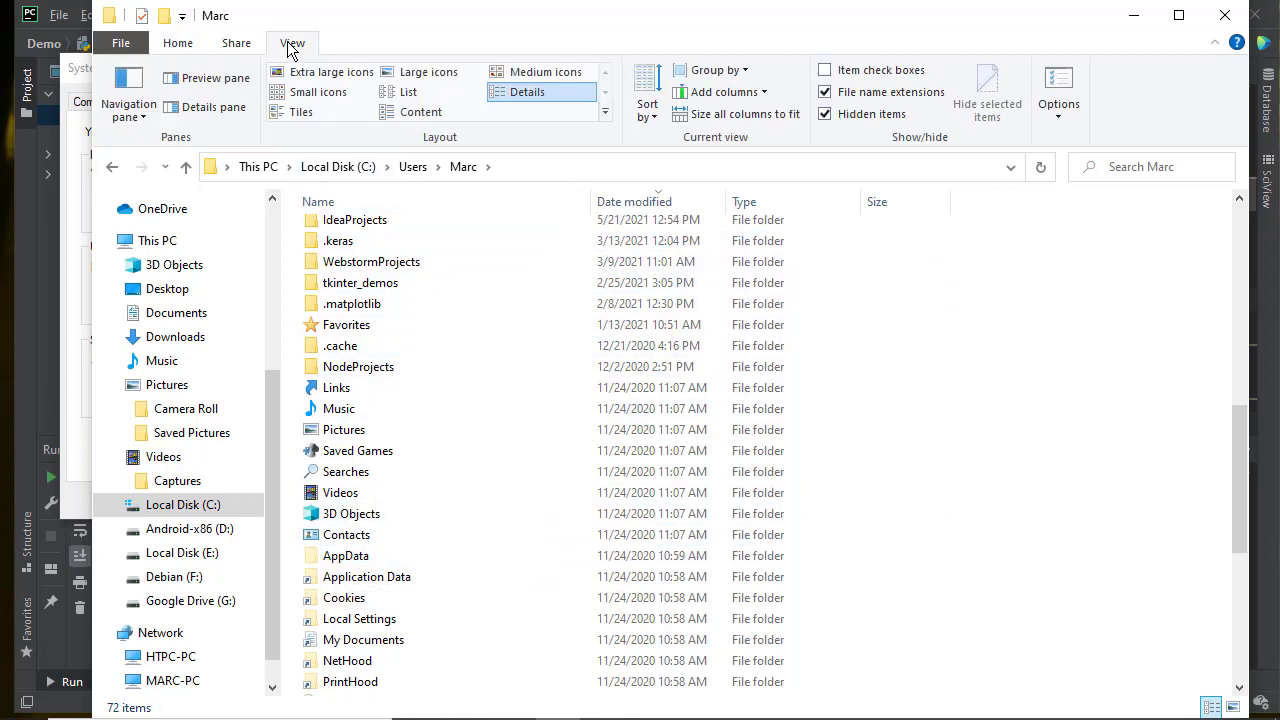
left_click(1060, 113)
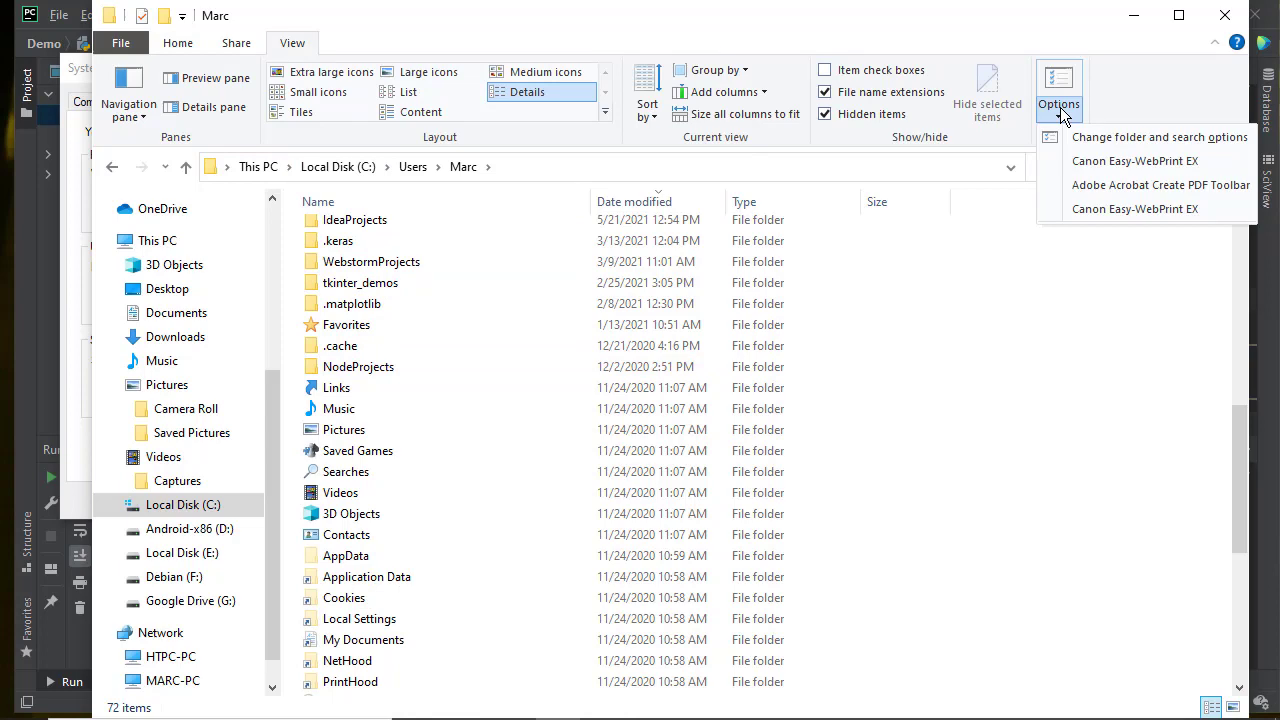
left_click(1107, 140)
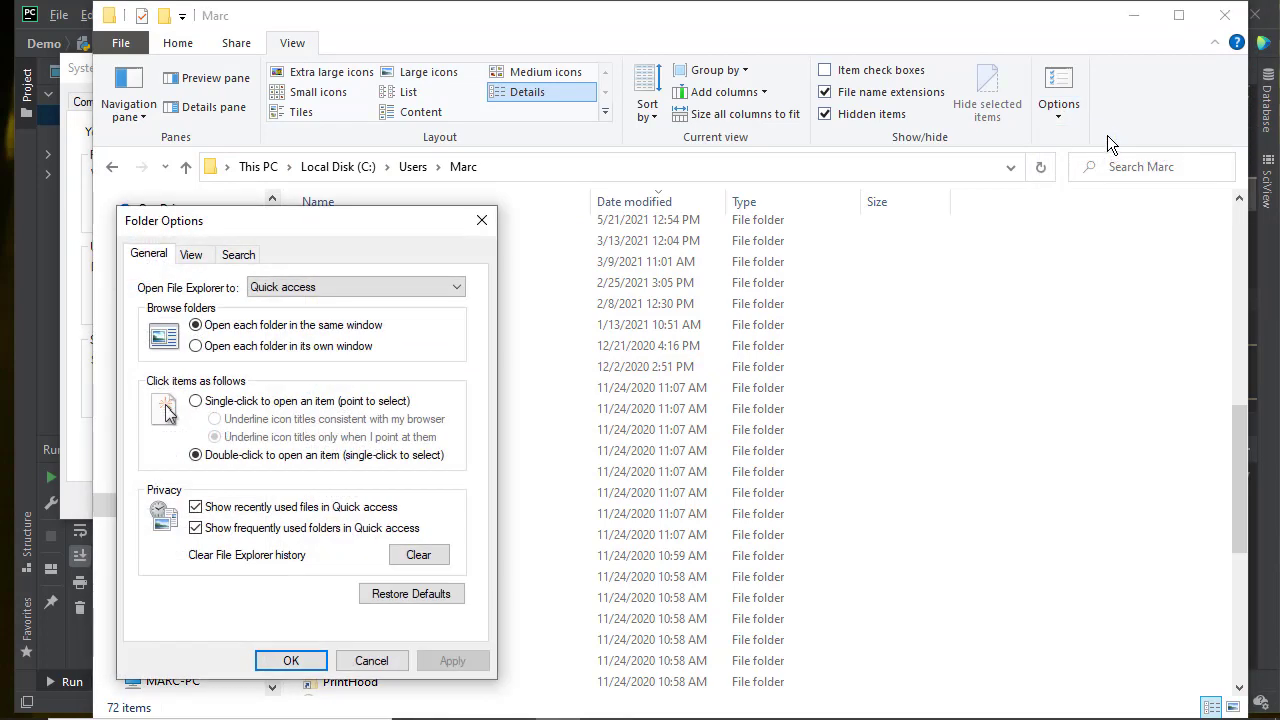
left_click(191, 258)
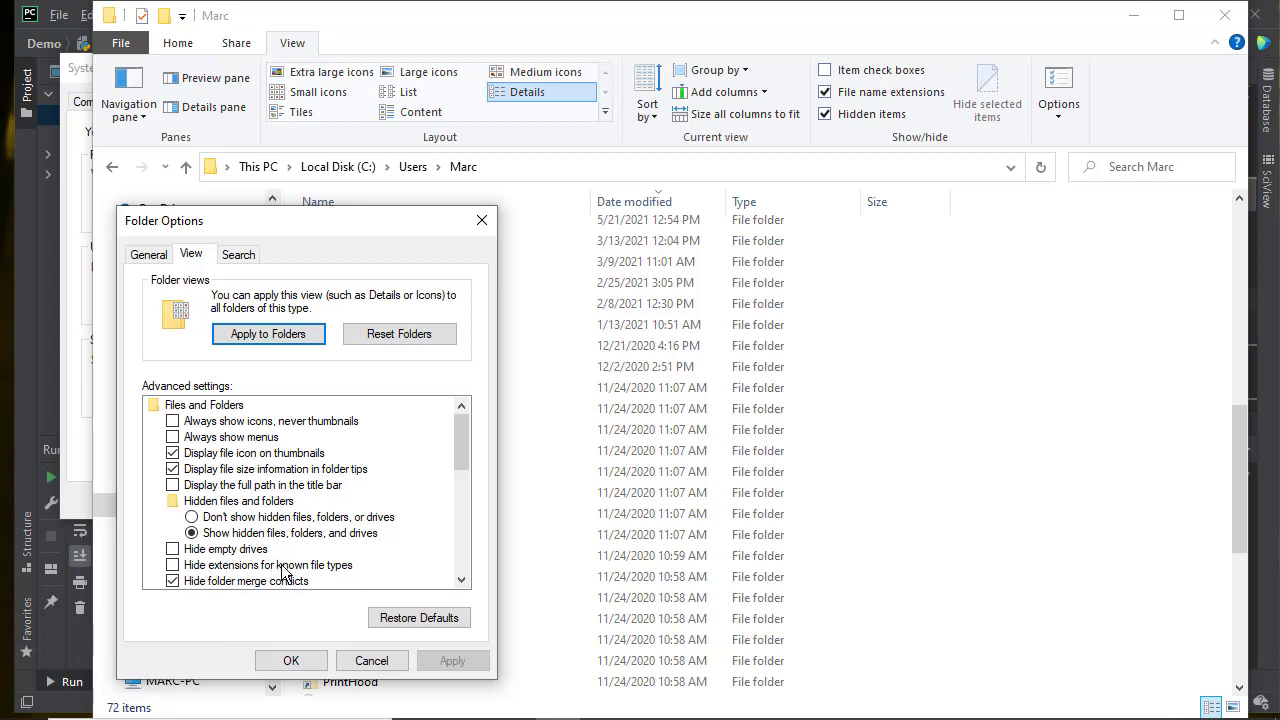
left_click(191, 533)
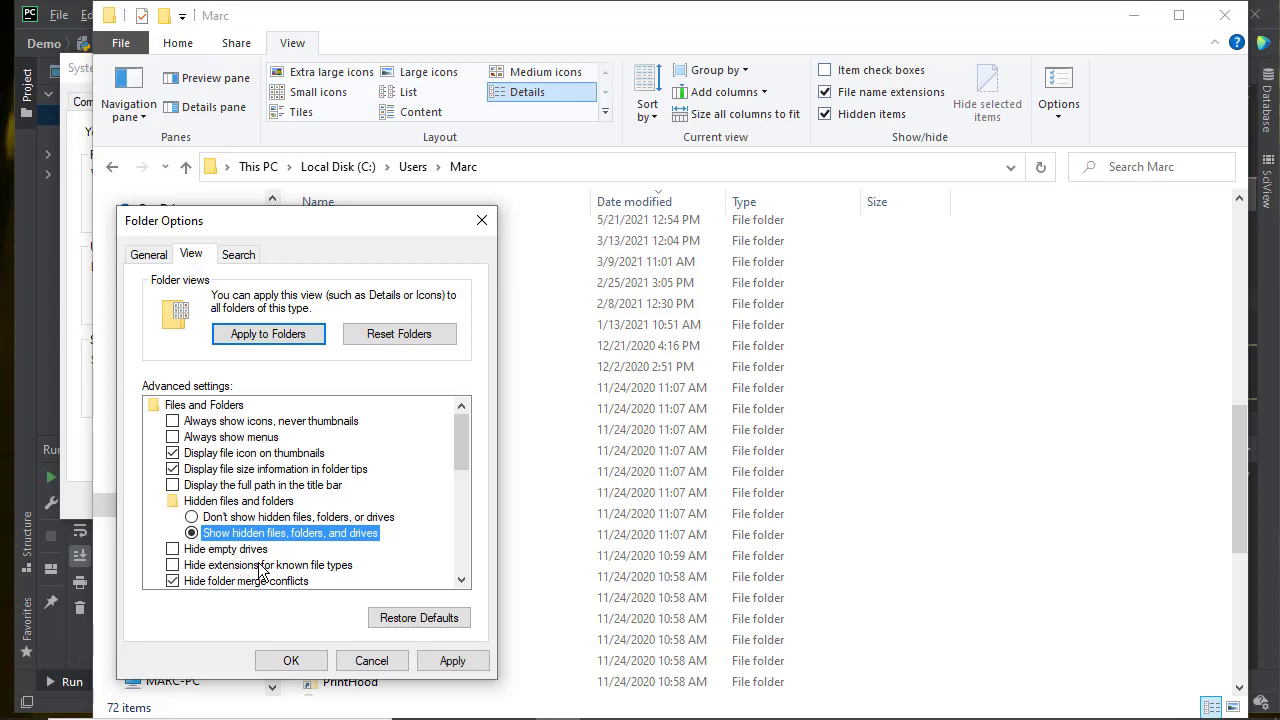
left_click(443, 664)
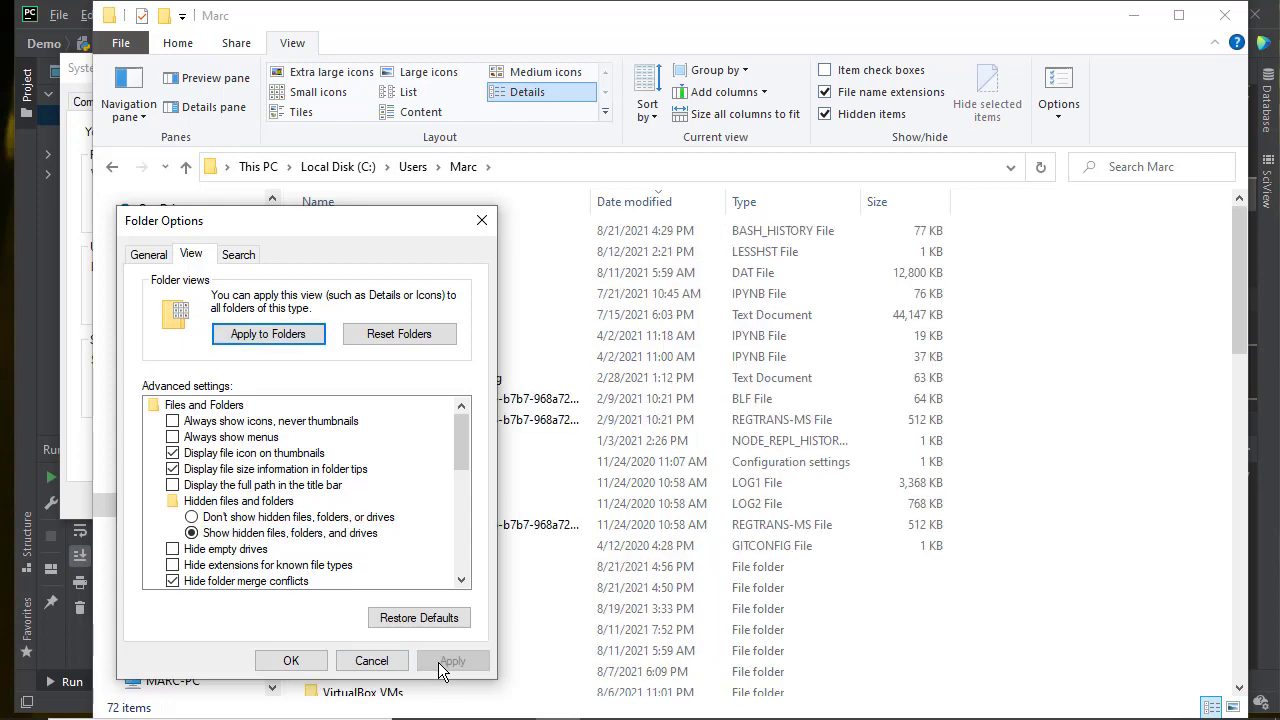
left_click(291, 661)
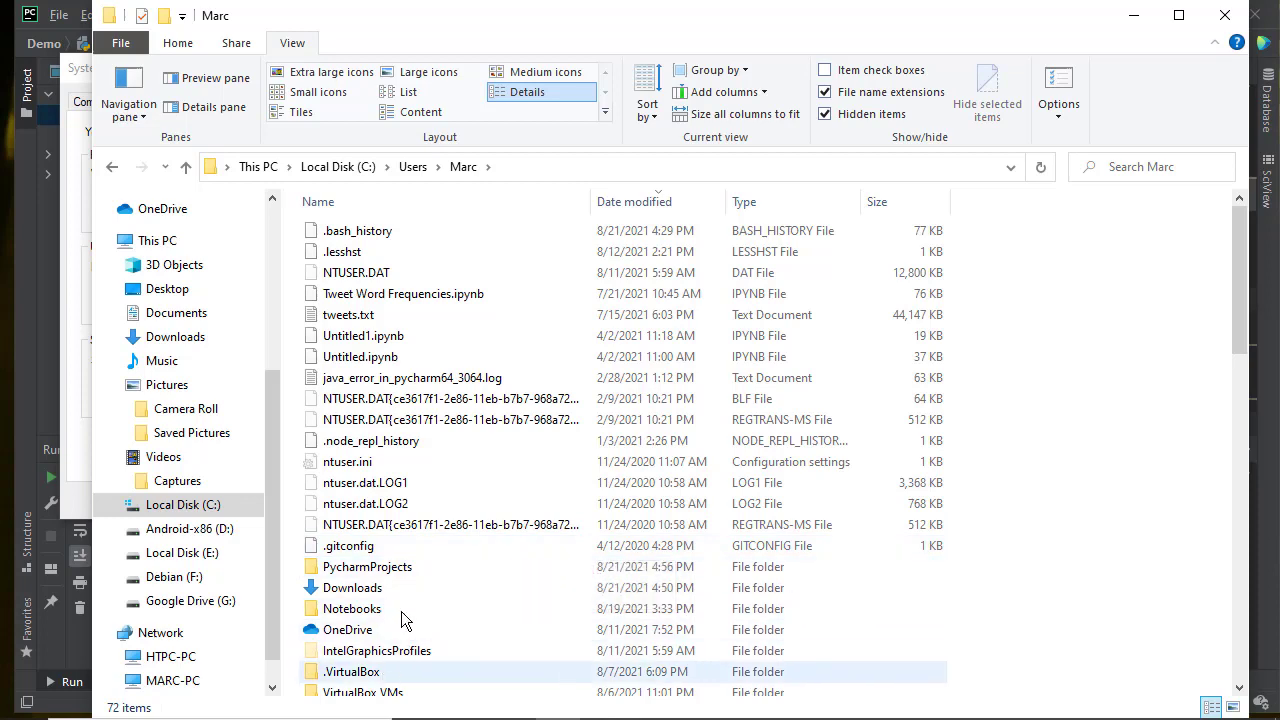
Step: Open the AppData folder inside the user's home folder by extending the current path with \AppData\
left_click_drag(1245, 292, 1245, 498)
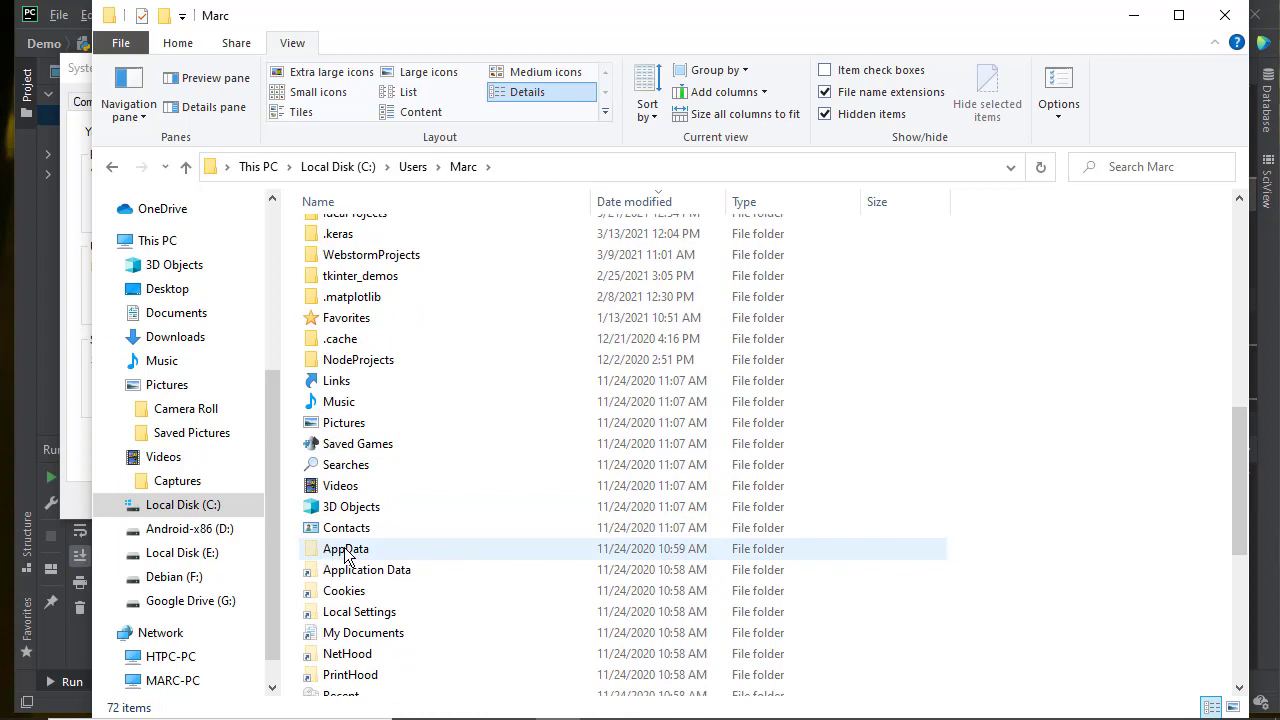
left_click(516, 165)
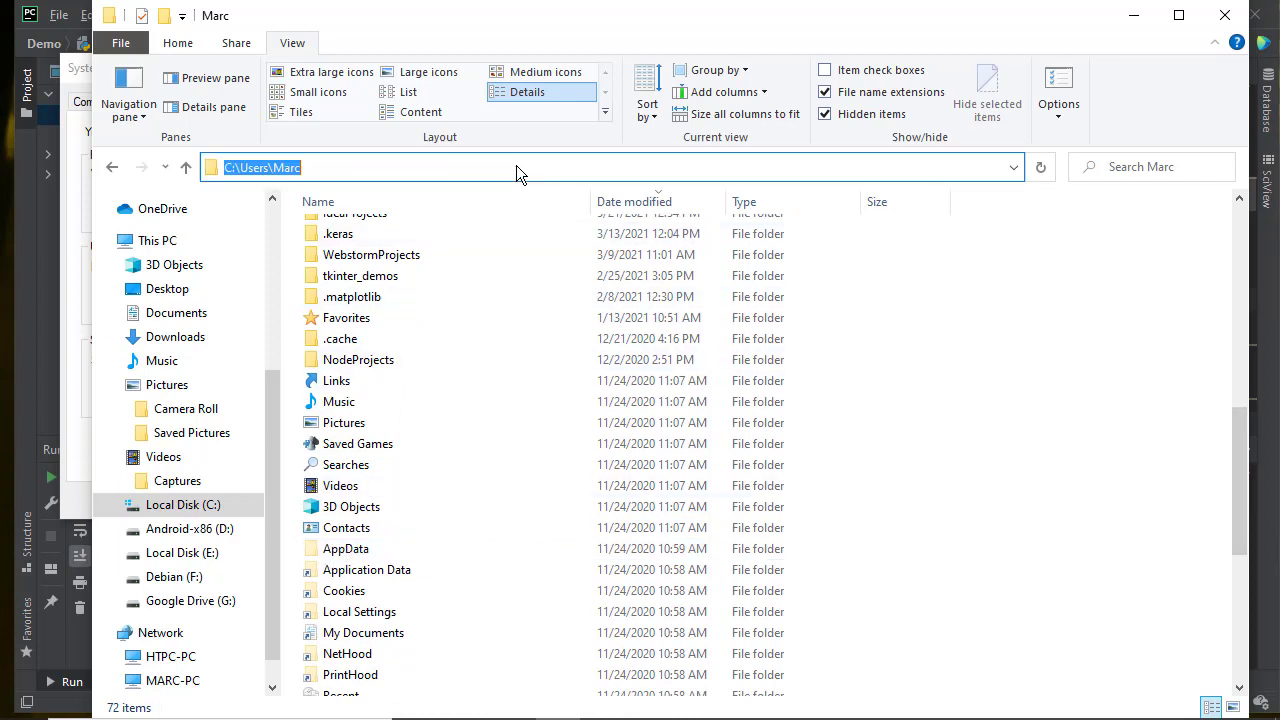
left_click(498, 166)
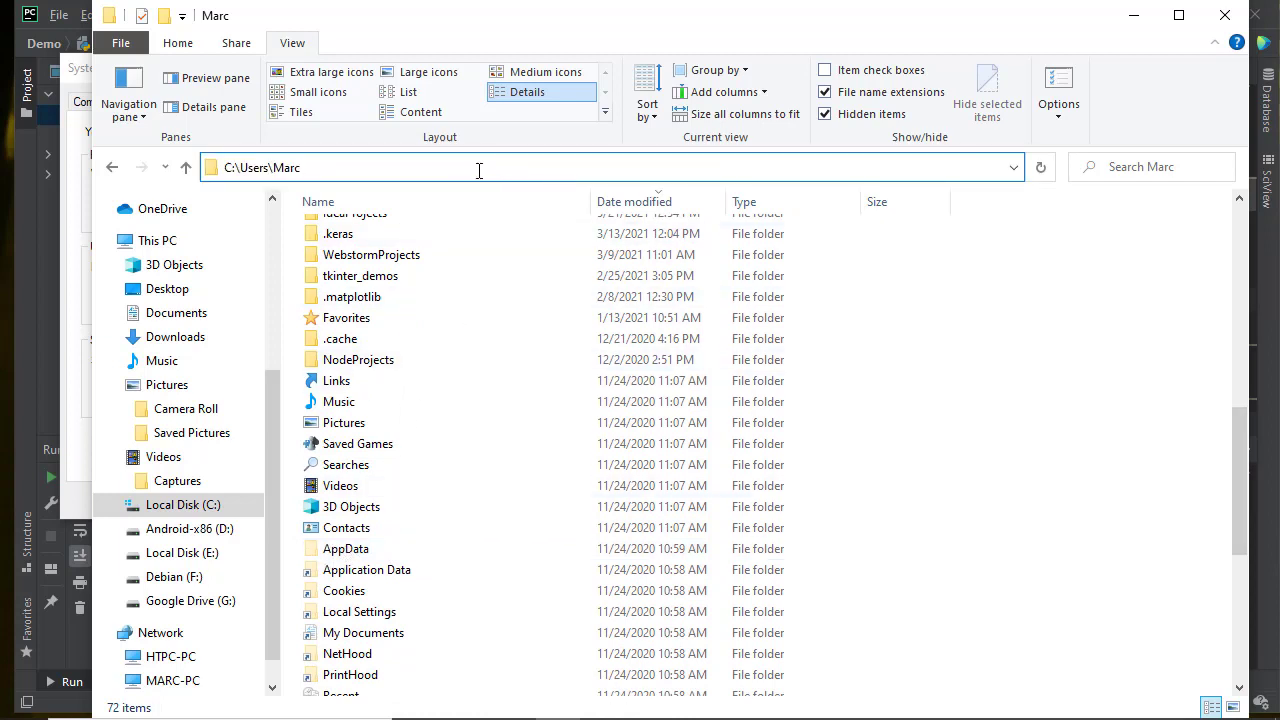
type("\\AppData\\")
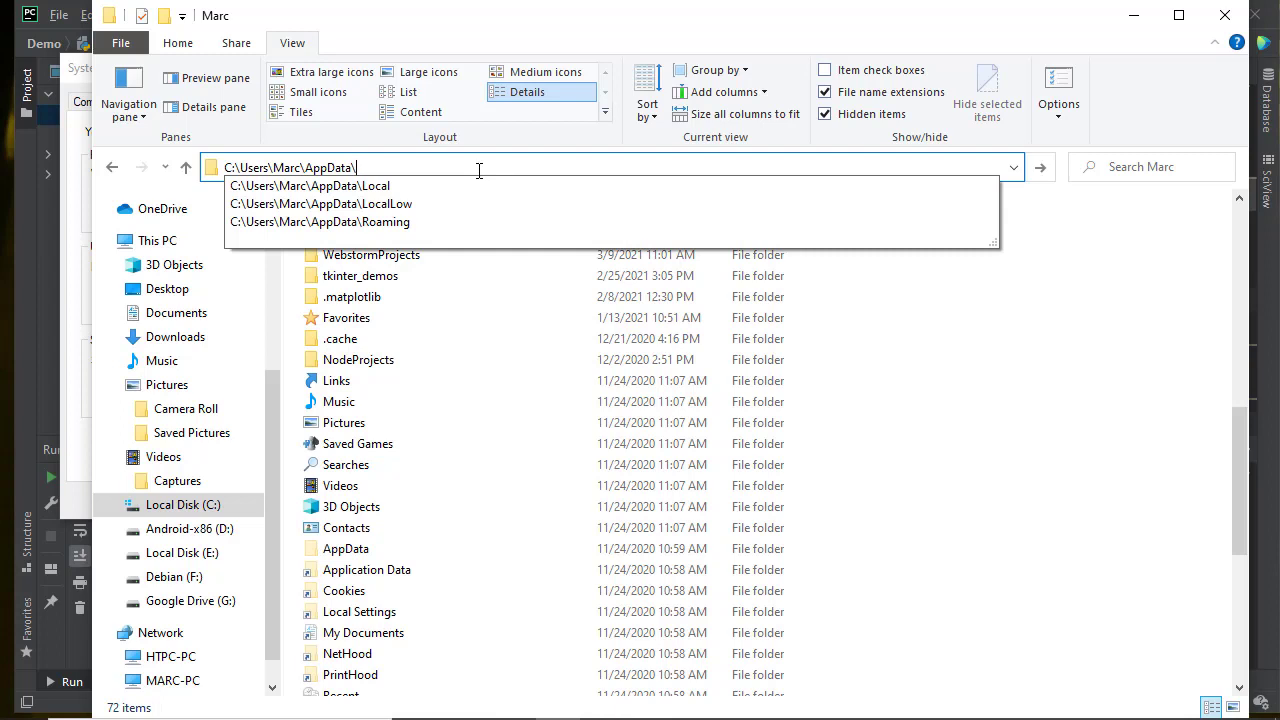
key("Return")
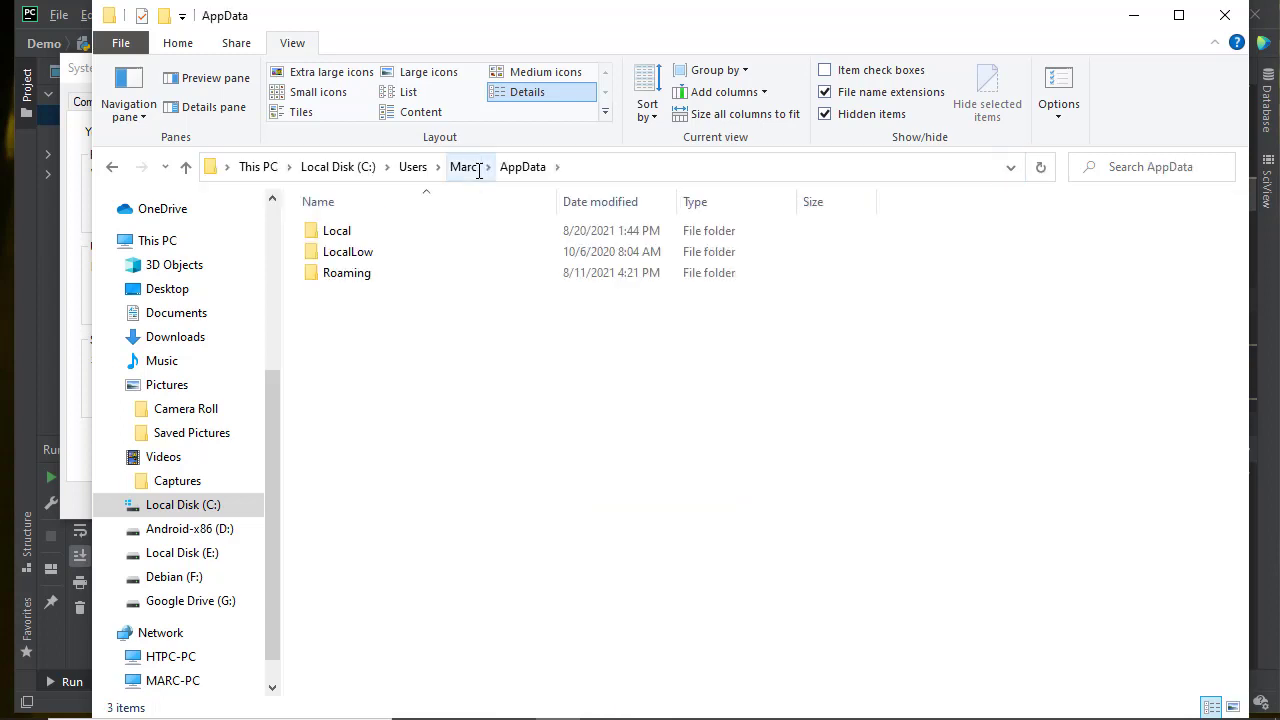
Step: Browse from AppData through Local, Programs and Python into the Python39 folder
double_click(348, 236)
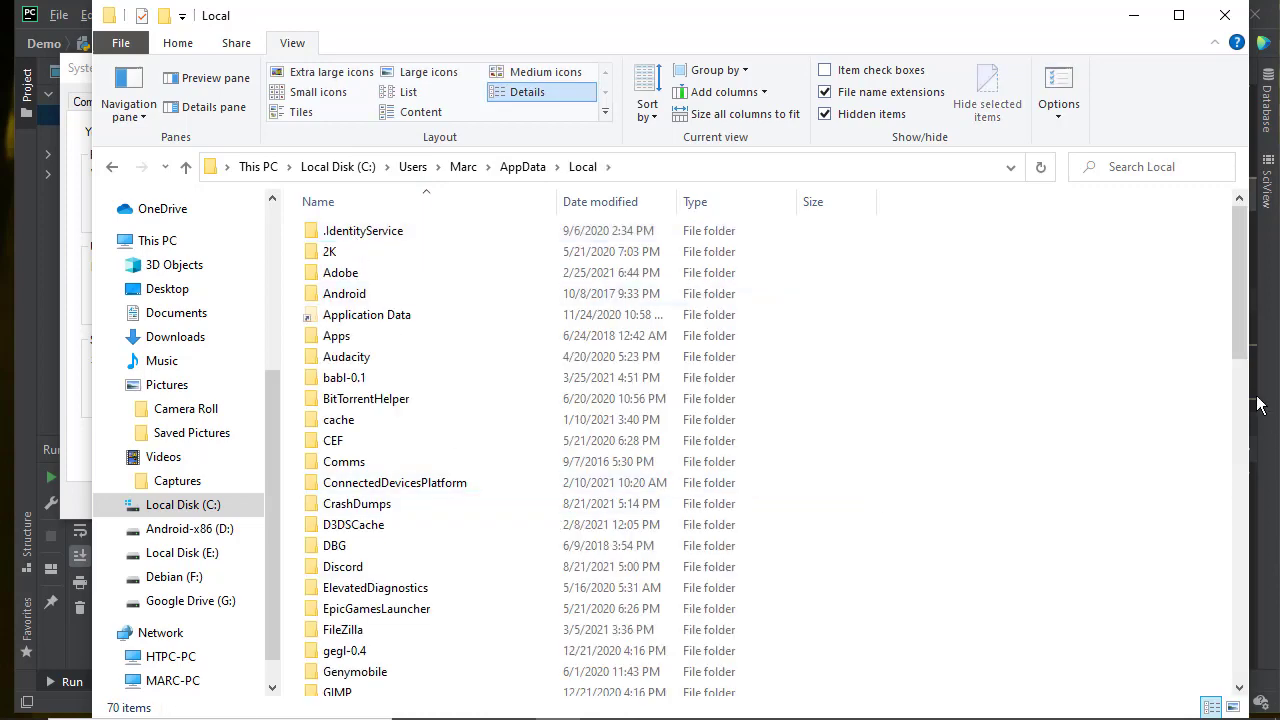
left_click_drag(1246, 338, 1248, 528)
double_click(357, 577)
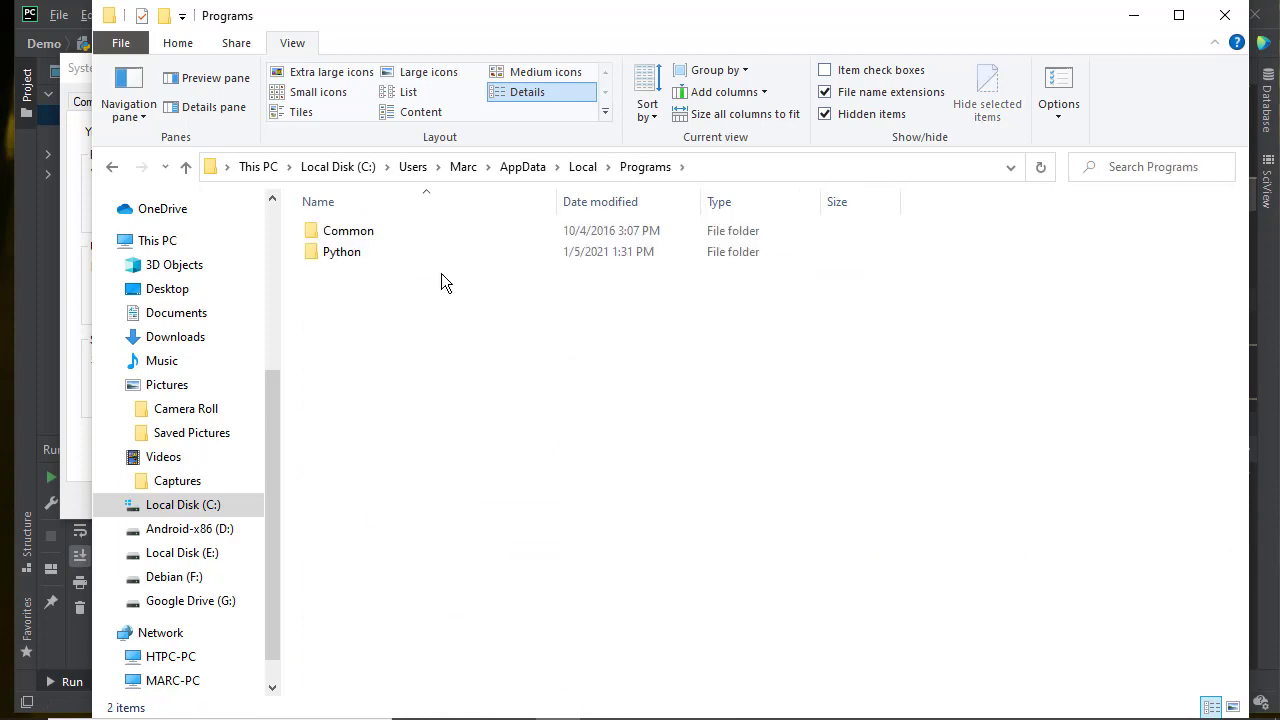
double_click(357, 253)
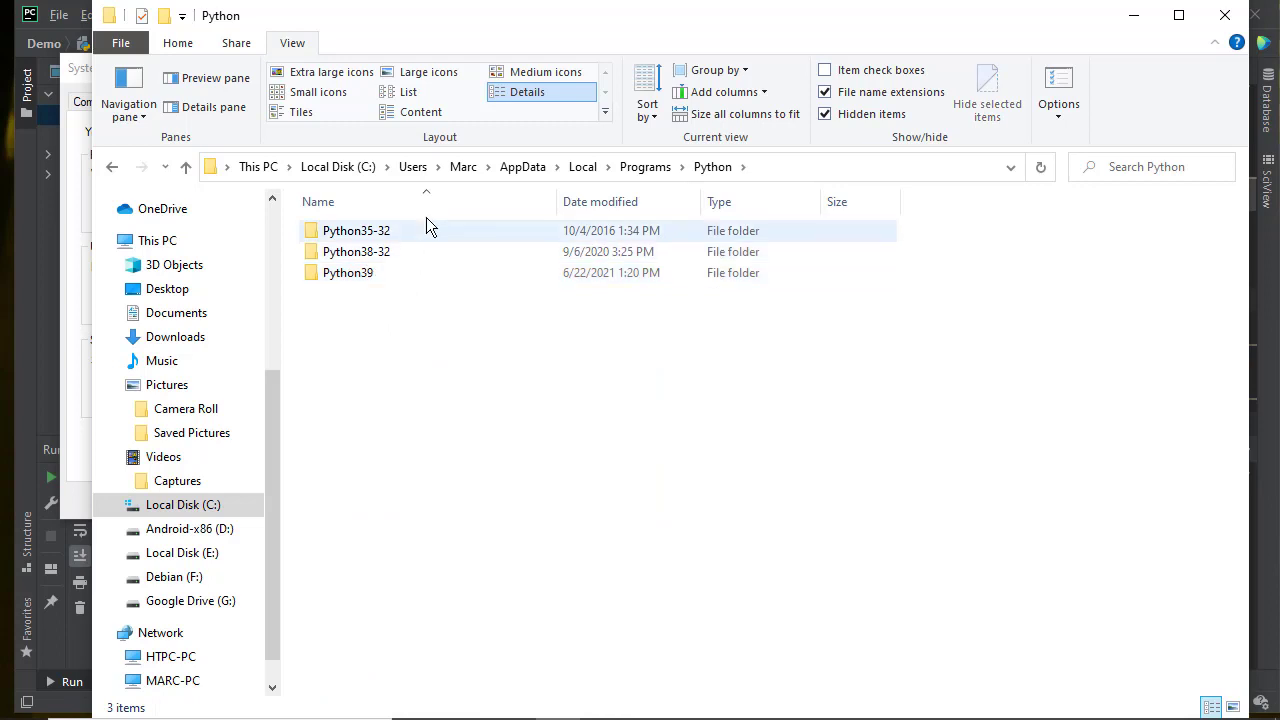
double_click(368, 276)
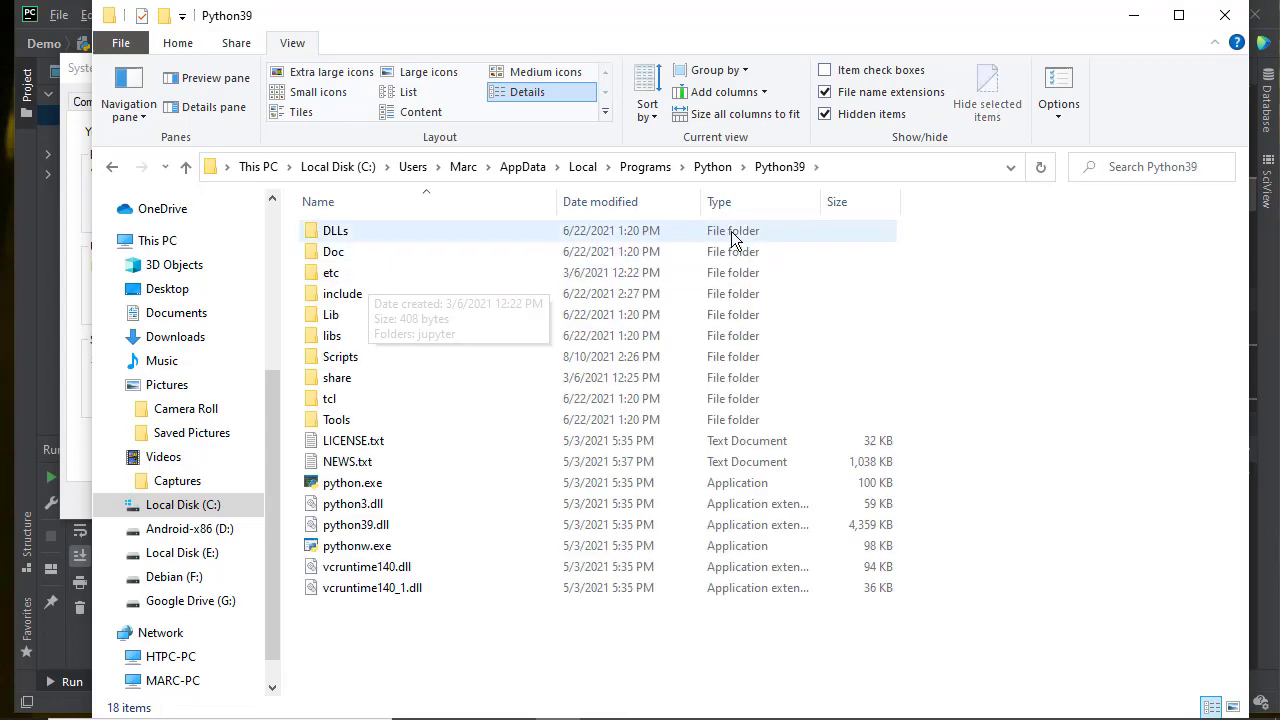
Step: Copy the Python39 folder's full path and replace the unfinished C:\ entry in the user Path list with it, ending in a backslash
left_click(847, 175)
key("ctrl+c")
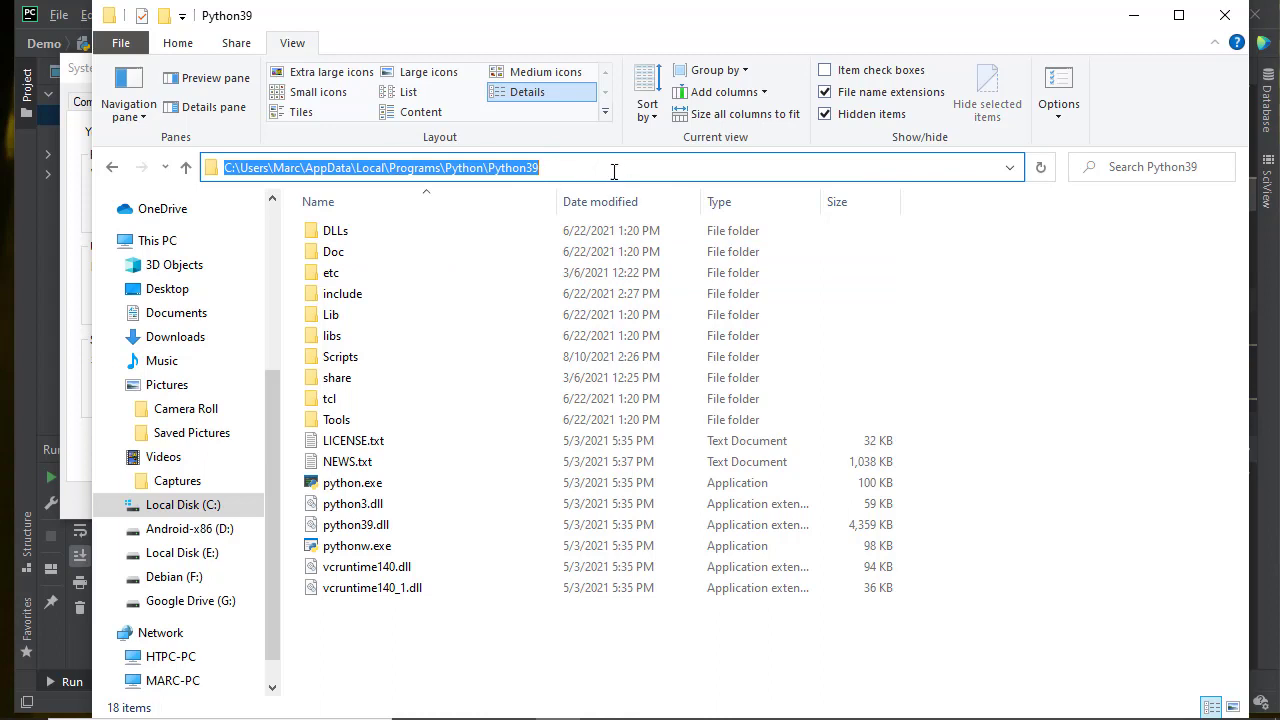
left_click(68, 340)
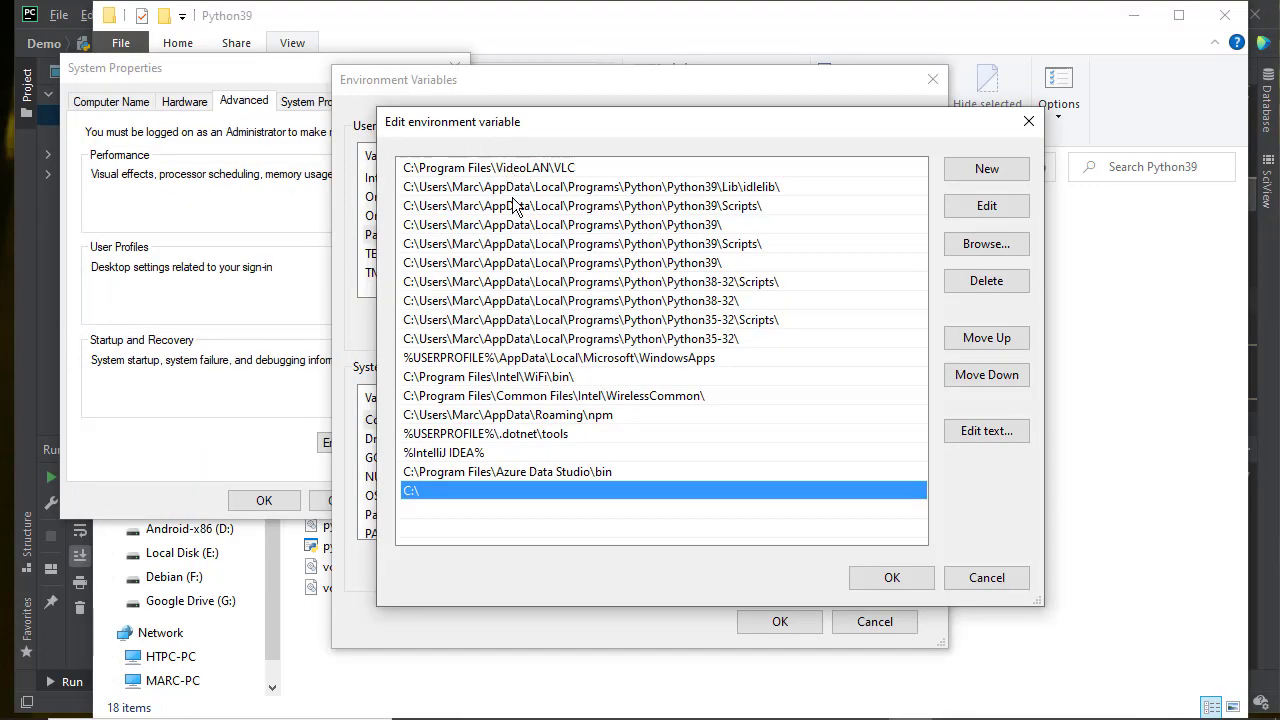
double_click(465, 497)
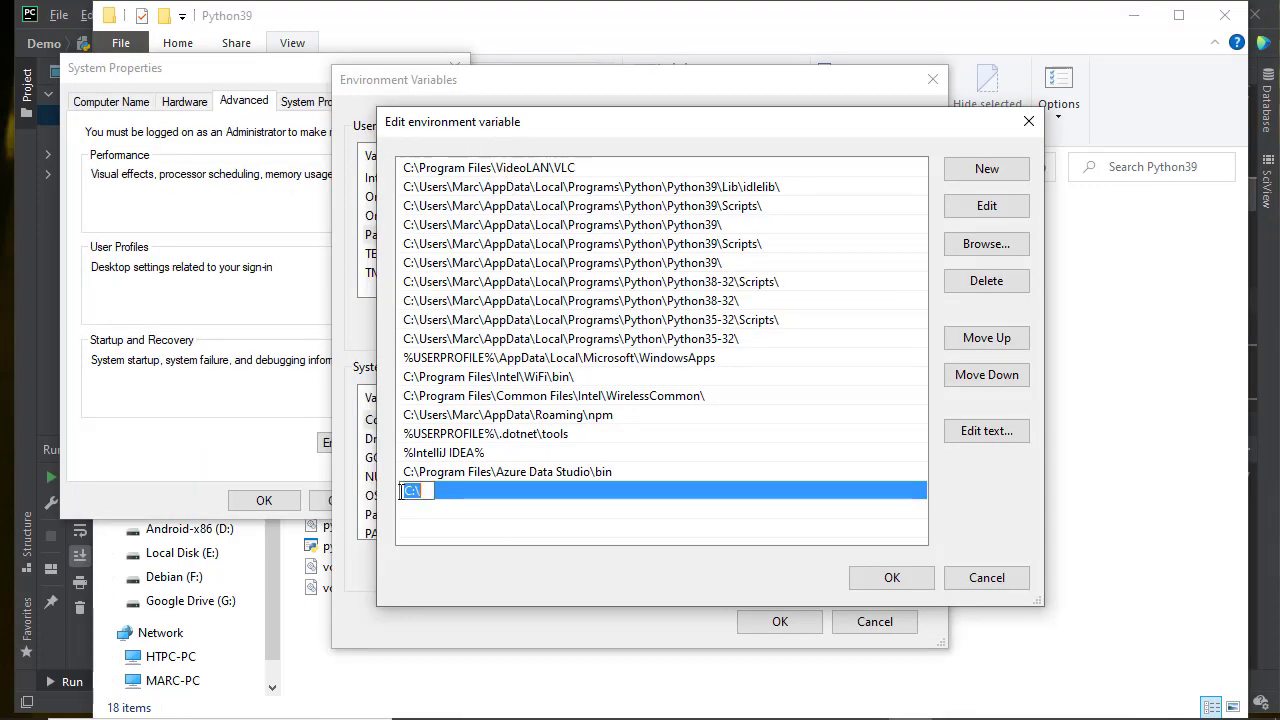
key("ctrl+v")
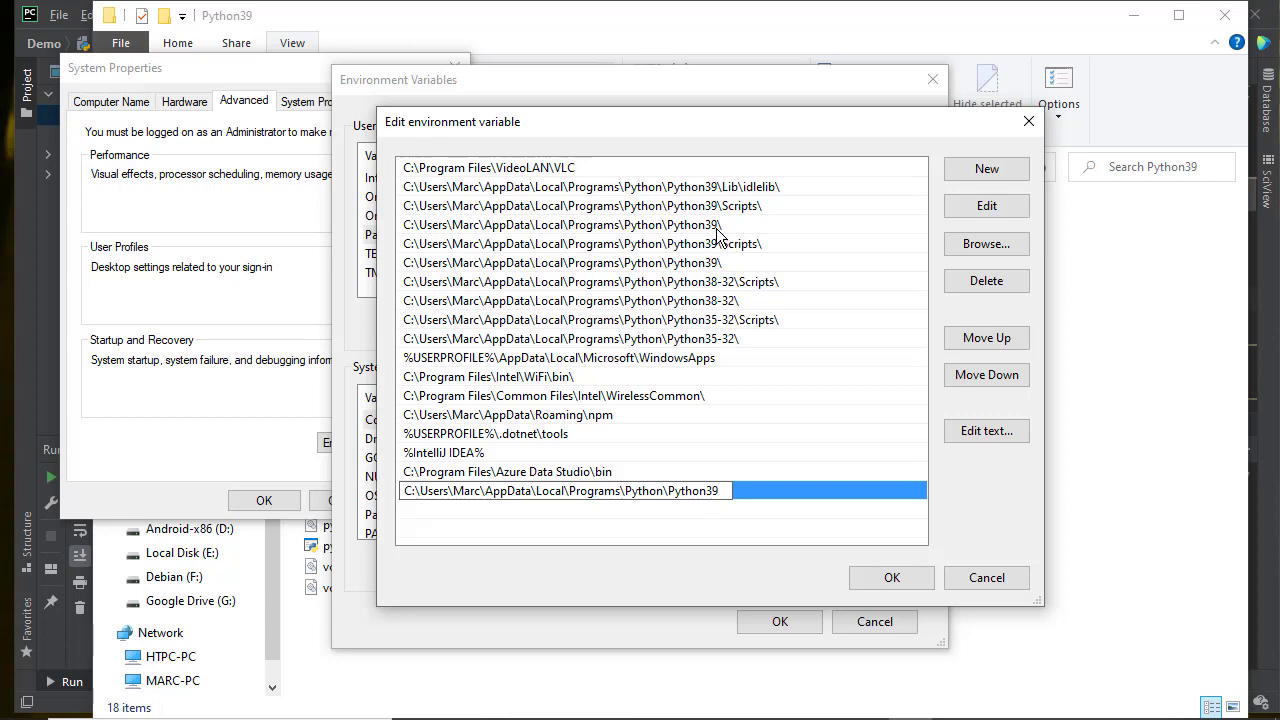
type("\\")
key("Return")
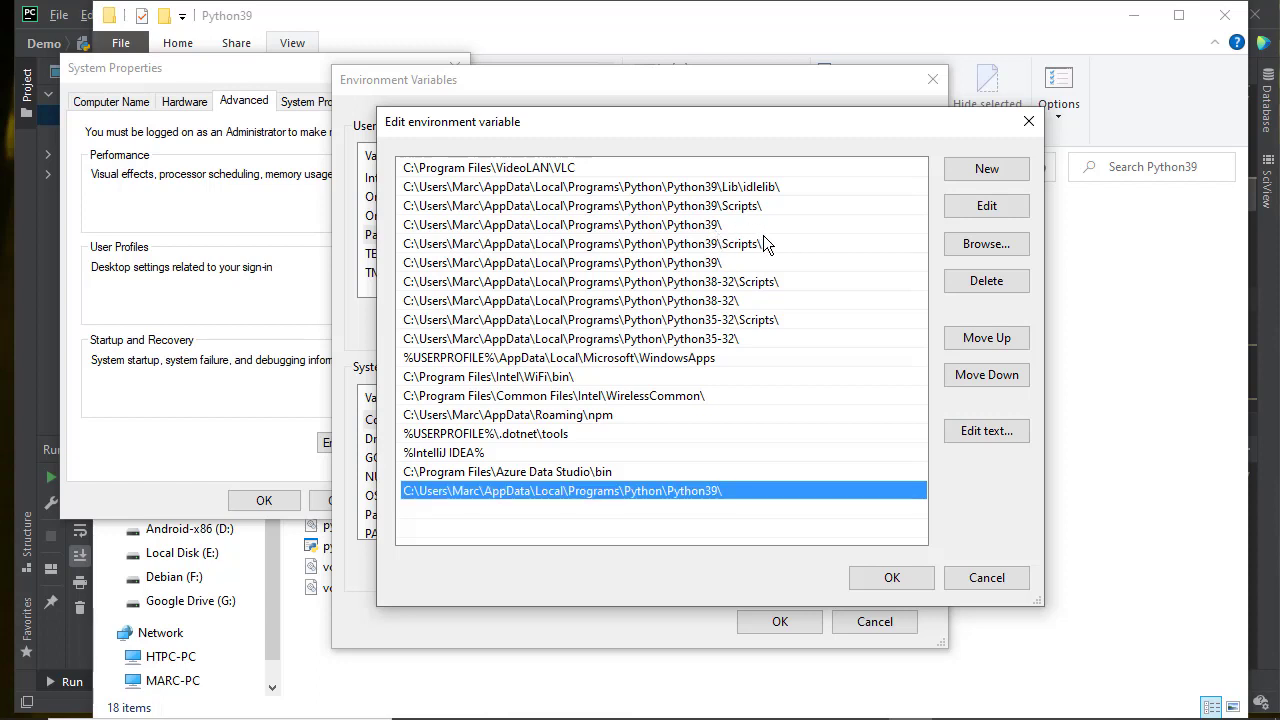
Step: Move the new Python39\ entry up the Path list to directly below the VideoLAN\VLC entry
left_click(985, 342)
left_click(985, 342)
triple_click(985, 342)
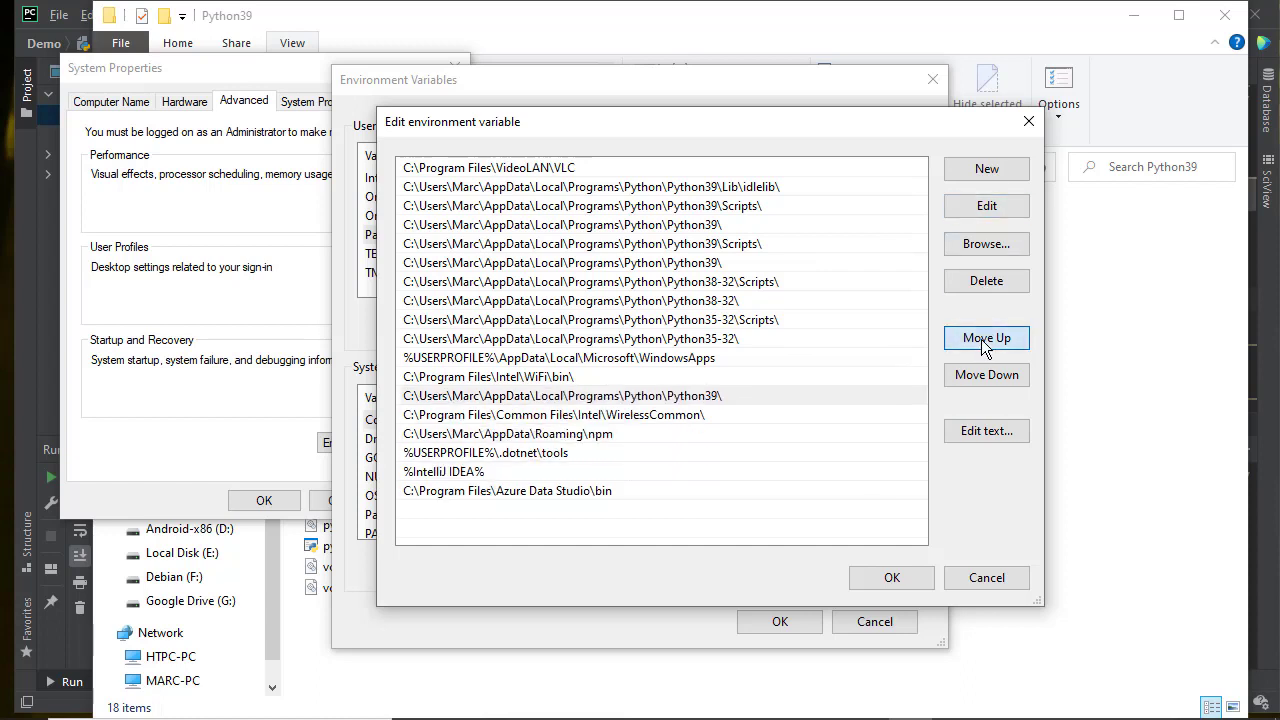
double_click(985, 342)
triple_click(985, 342)
double_click(985, 342)
double_click(985, 342)
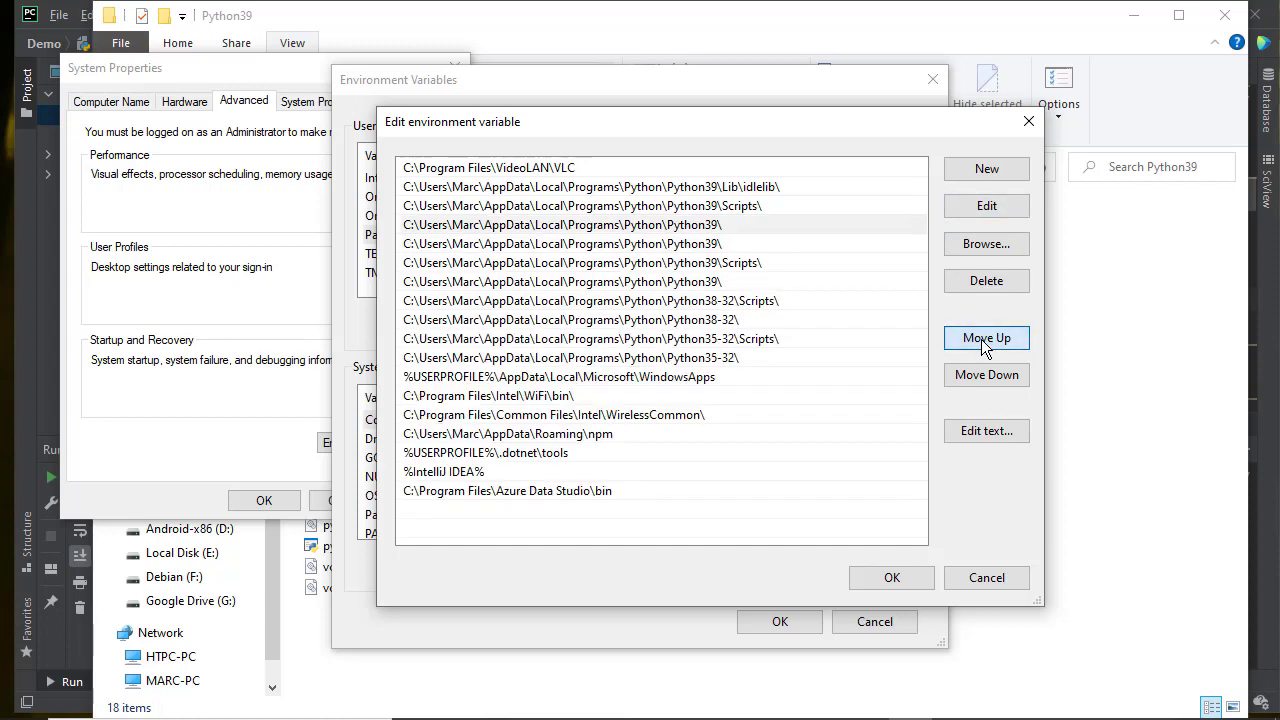
double_click(985, 342)
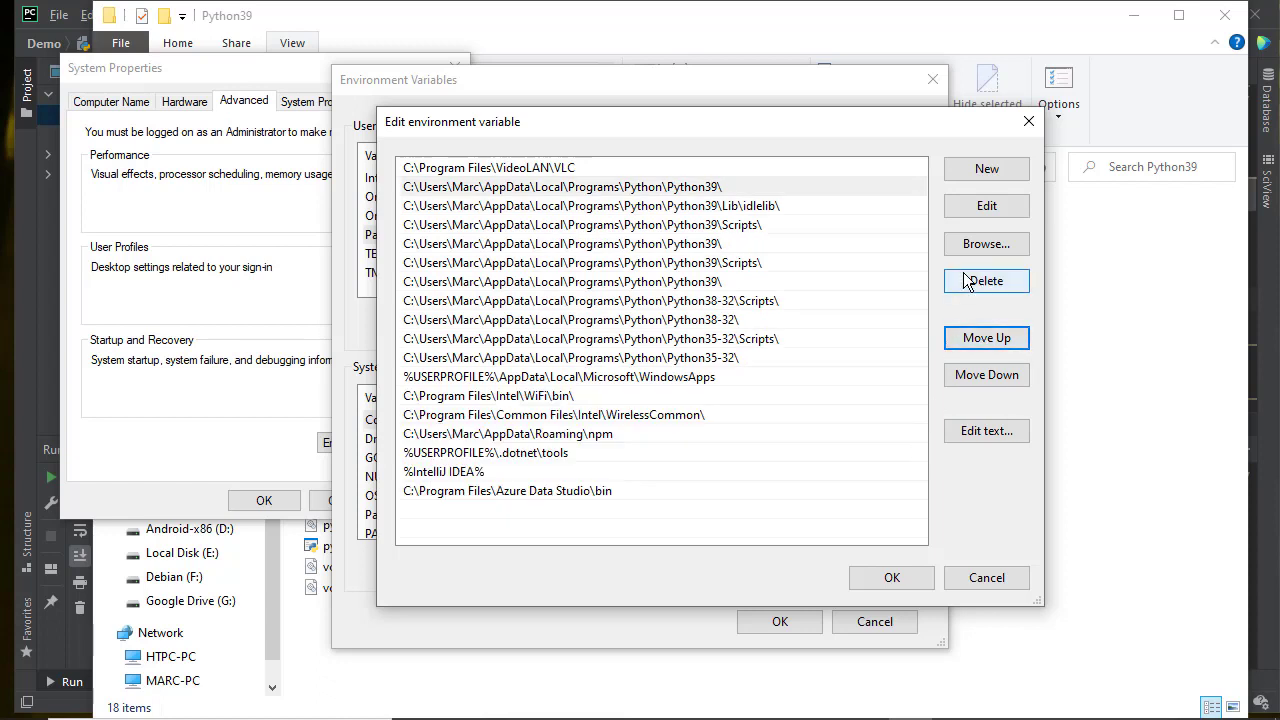
Step: Add a new Path entry with the copied Python39 folder path followed by \Scripts\
left_click(988, 171)
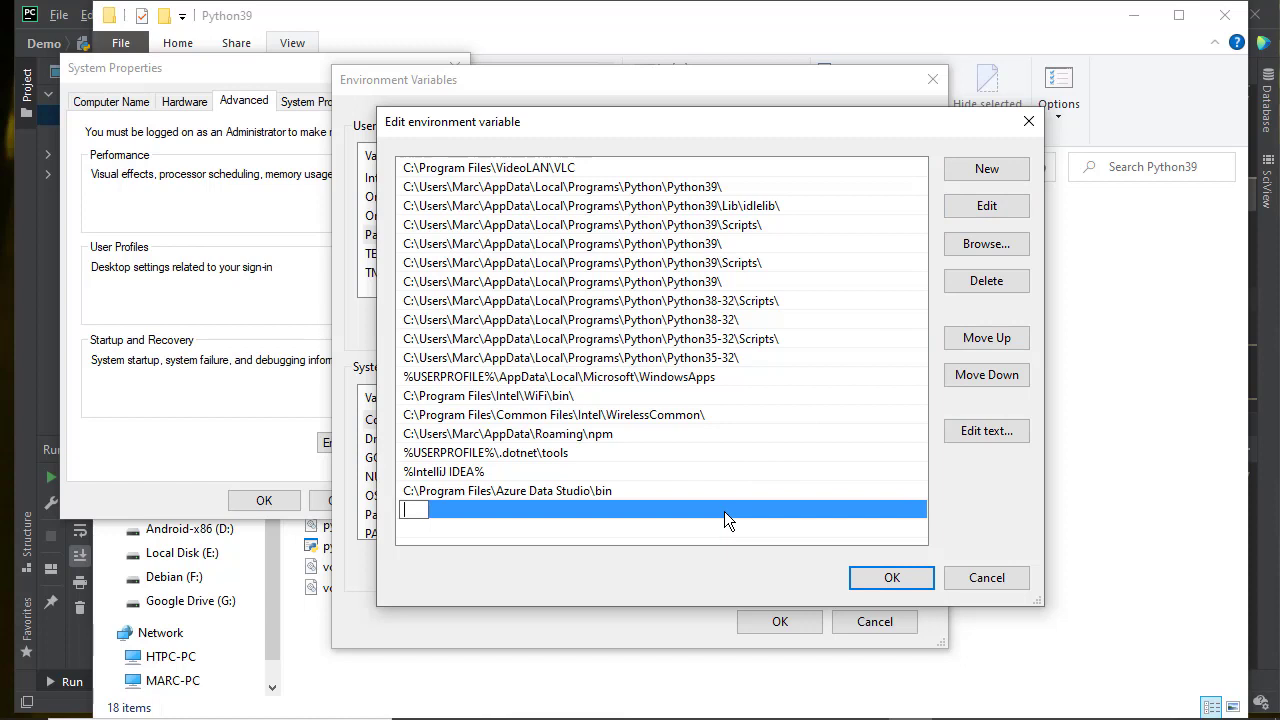
key("ctrl+v")
type("\\")
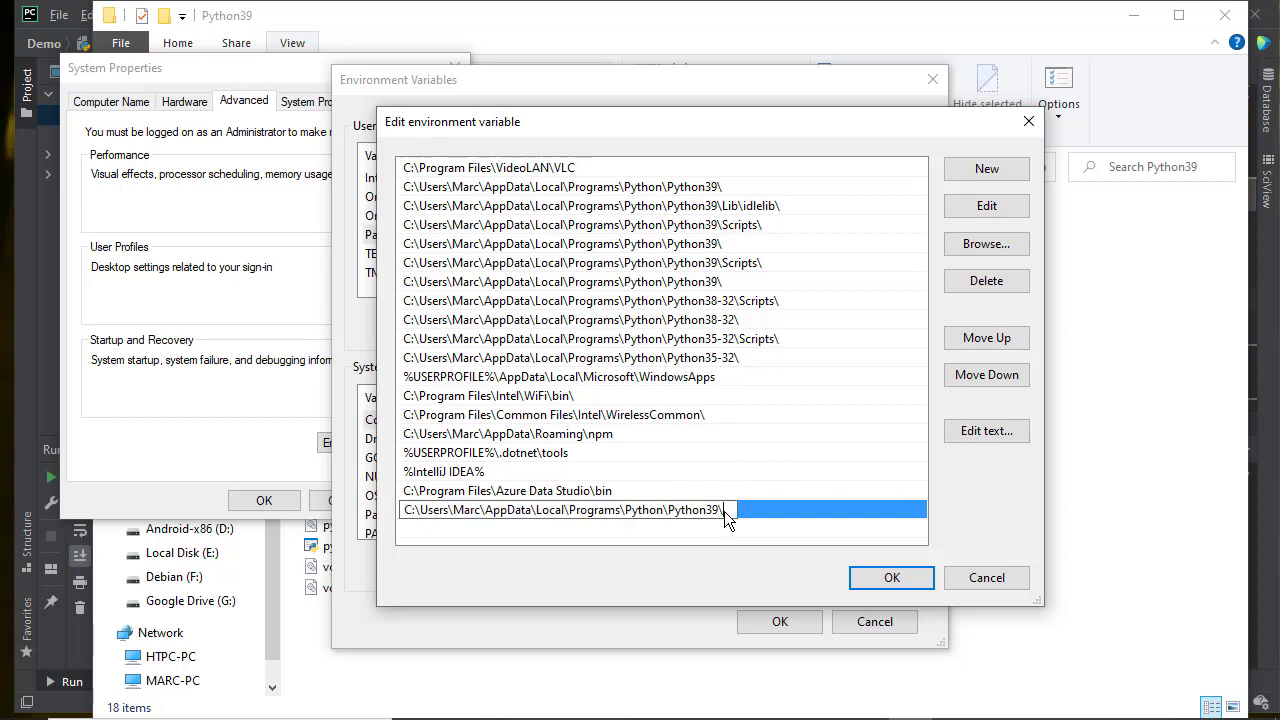
type("Scripts\\")
key("Return")
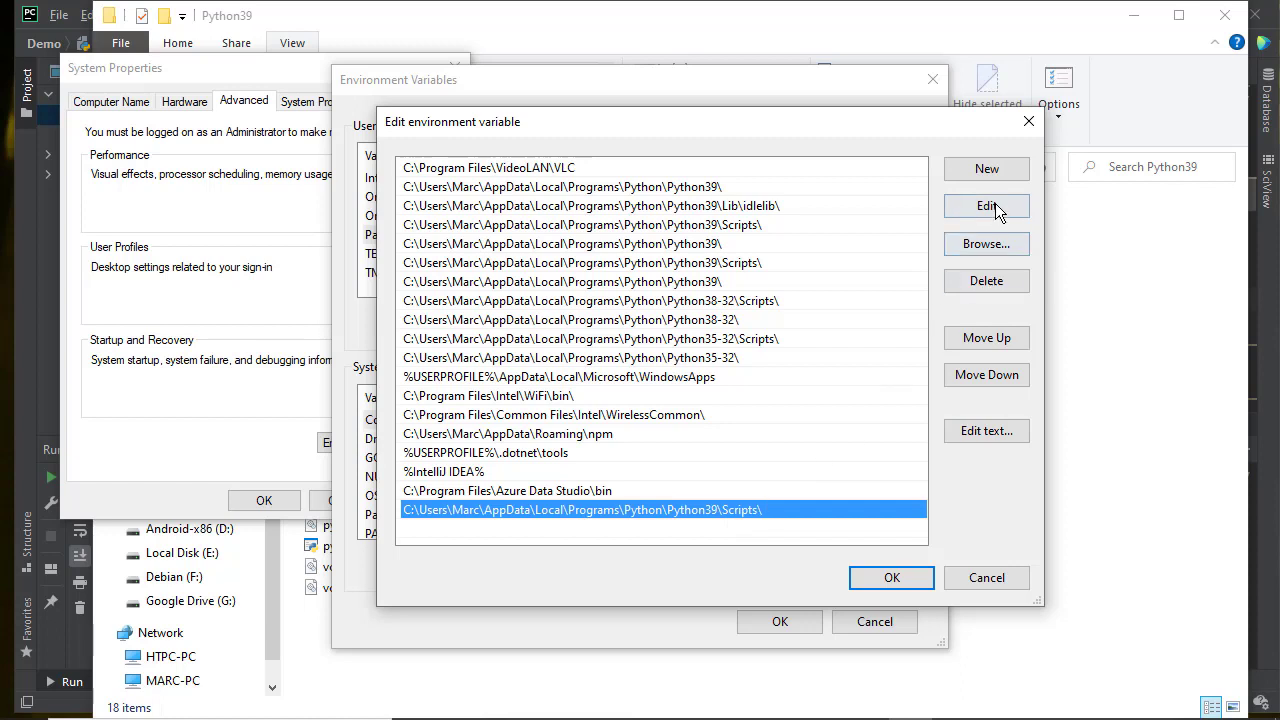
Step: Move the new Python39\Scripts\ entry up the Path list to directly below the VideoLAN\VLC entry
left_click(988, 338)
left_click(988, 338)
left_click(990, 340)
left_click(990, 340)
double_click(988, 338)
left_click(988, 338)
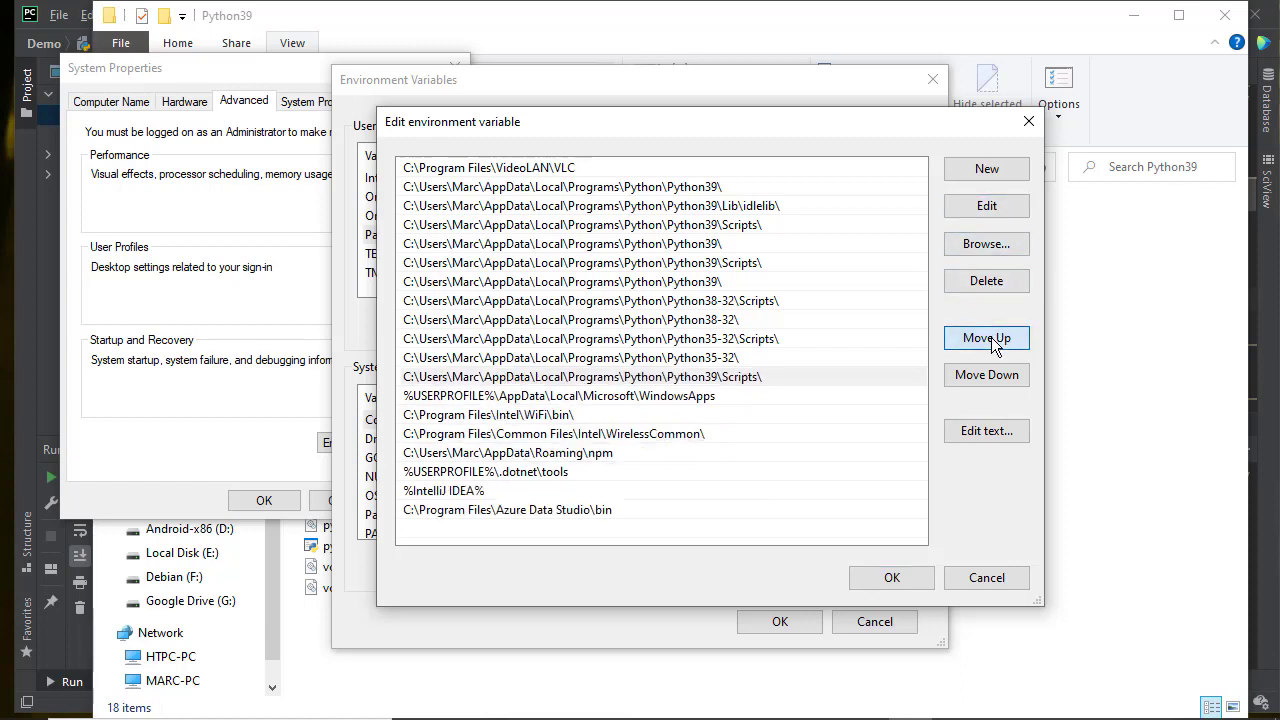
double_click(988, 338)
double_click(988, 338)
left_click(988, 338)
double_click(988, 338)
left_click(988, 338)
left_click(988, 338)
left_click(988, 338)
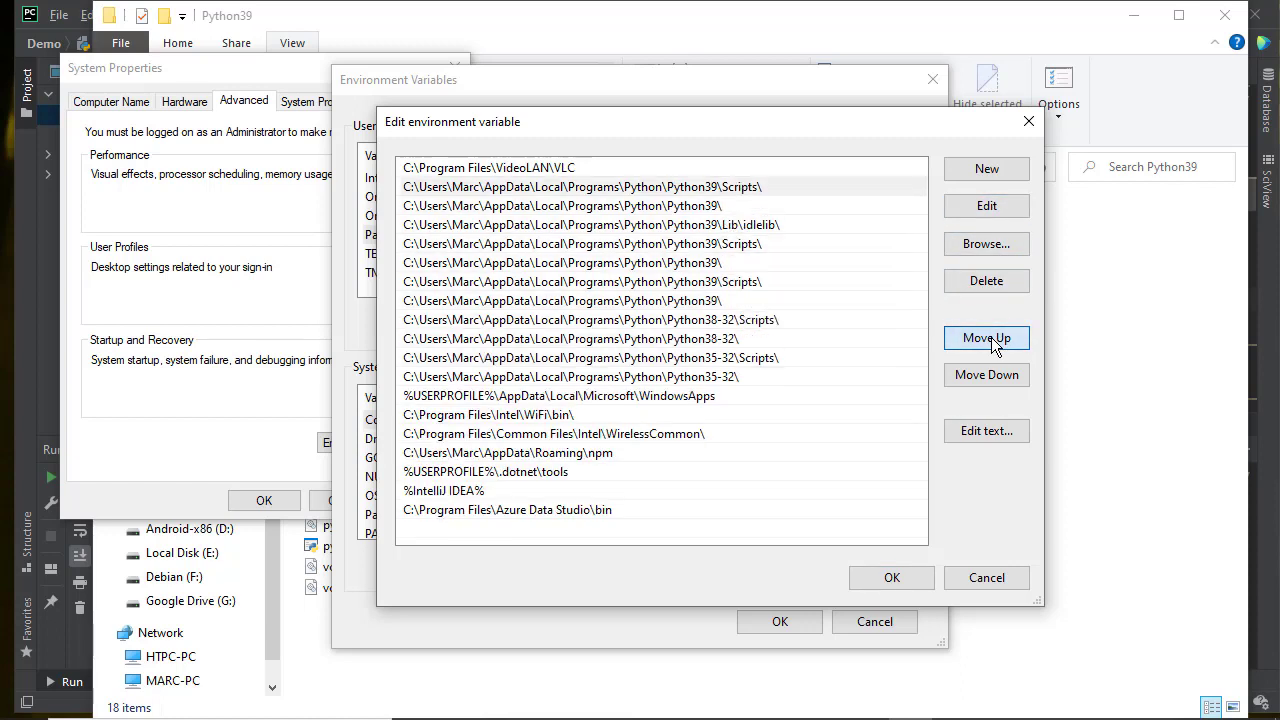
Step: Add a new Path entry with the copied Python39 folder path followed by \Lib\idlelib\
left_click(988, 172)
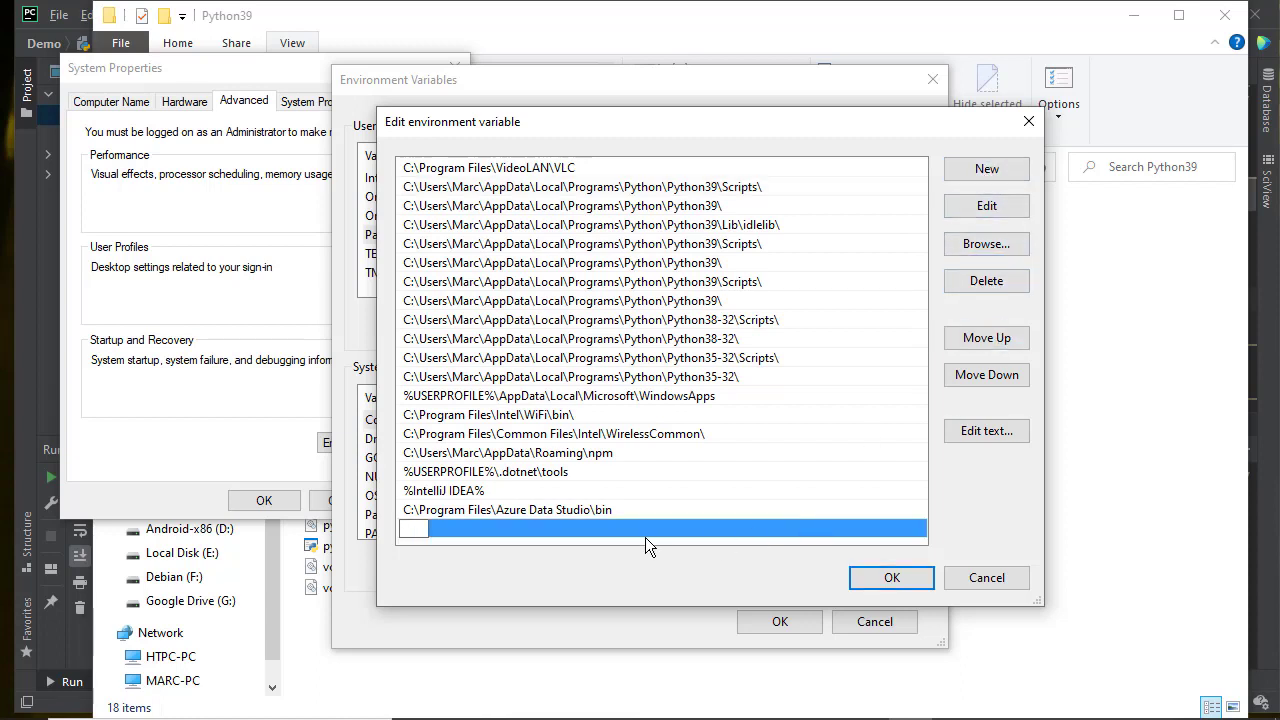
key("ctrl+v")
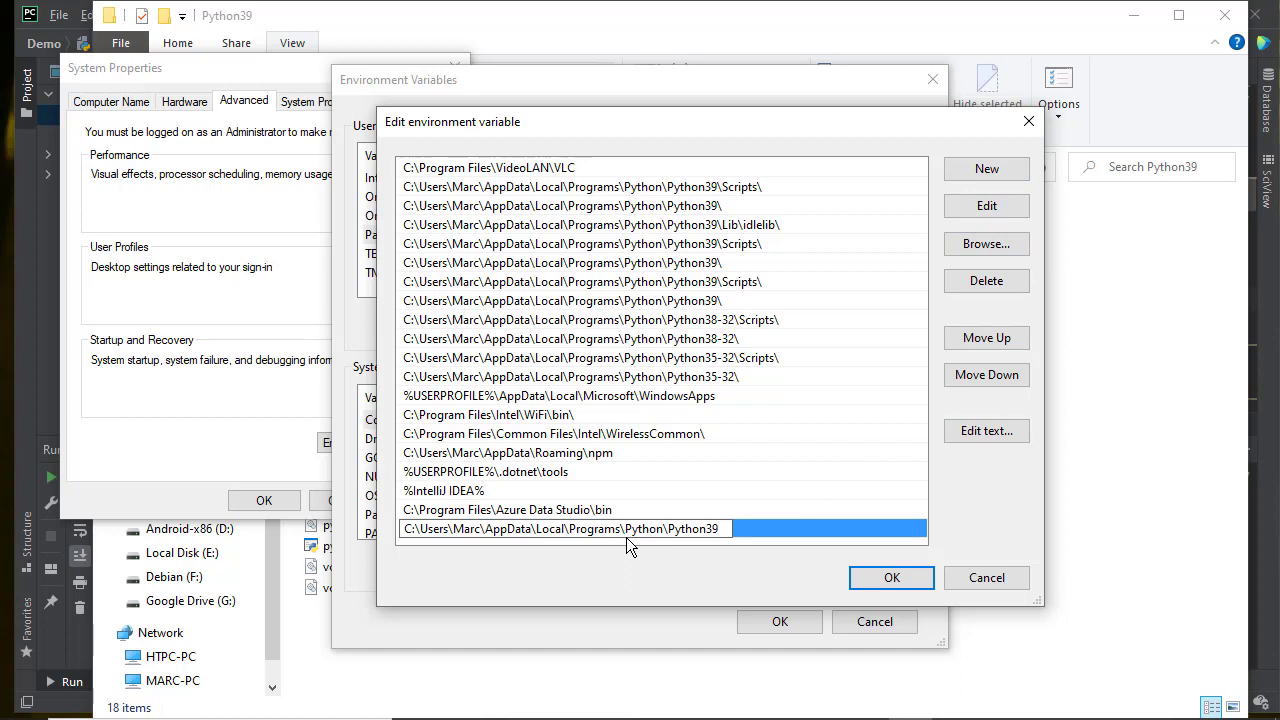
type("\\Lib\\idlelib\\")
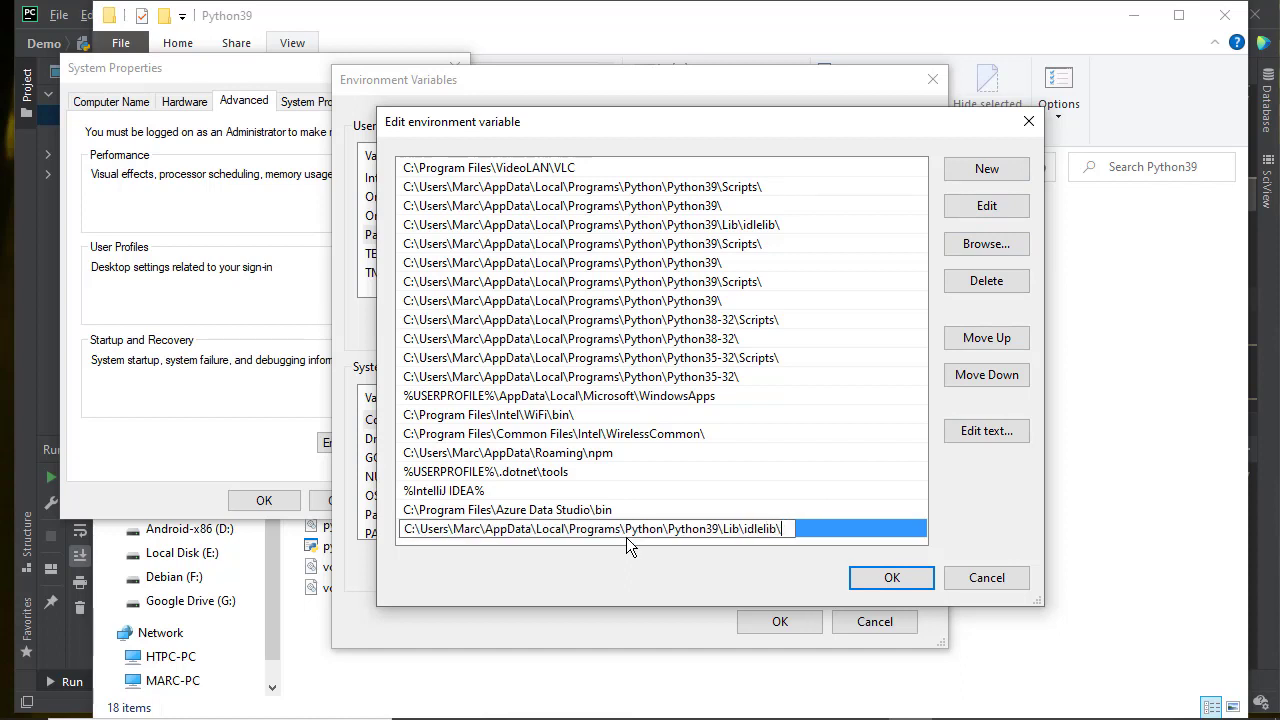
key("Return")
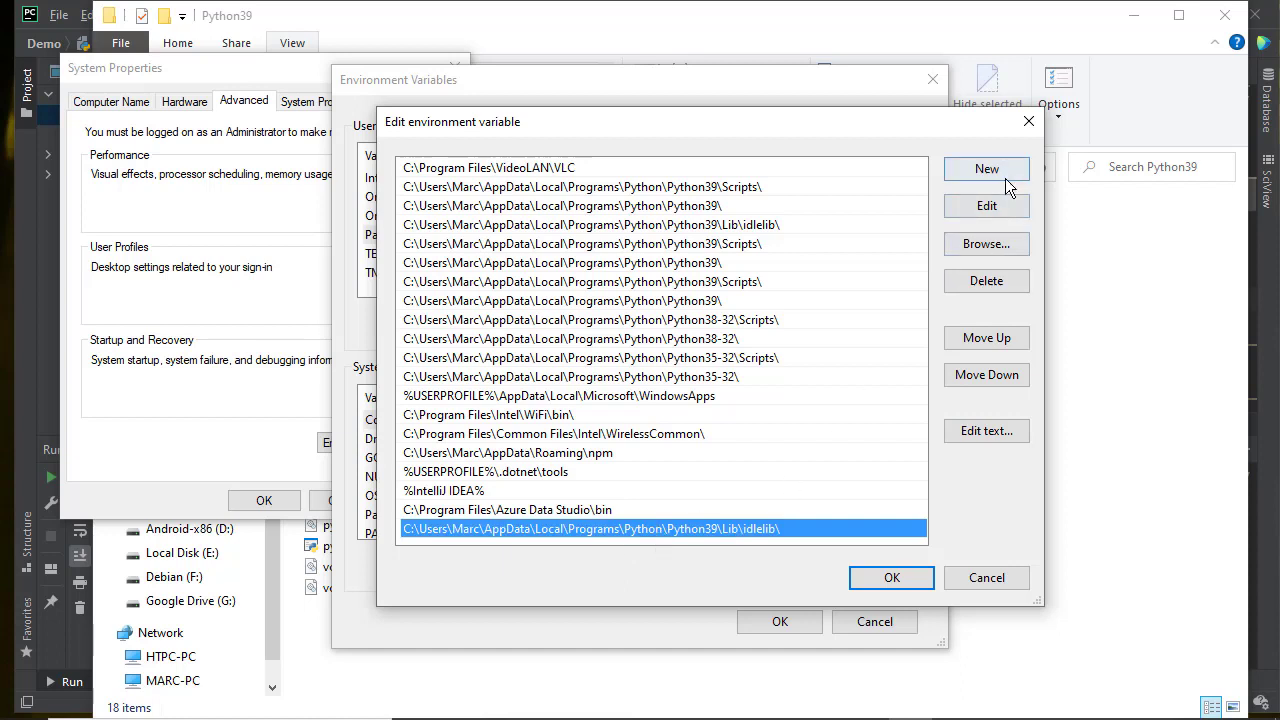
Step: Move the new Python39\Lib\idlelib\ entry up the Path list to directly below the VideoLAN\VLC entry
left_click(986, 338)
left_click(986, 338)
left_click(986, 338)
left_click(986, 338)
left_click(986, 338)
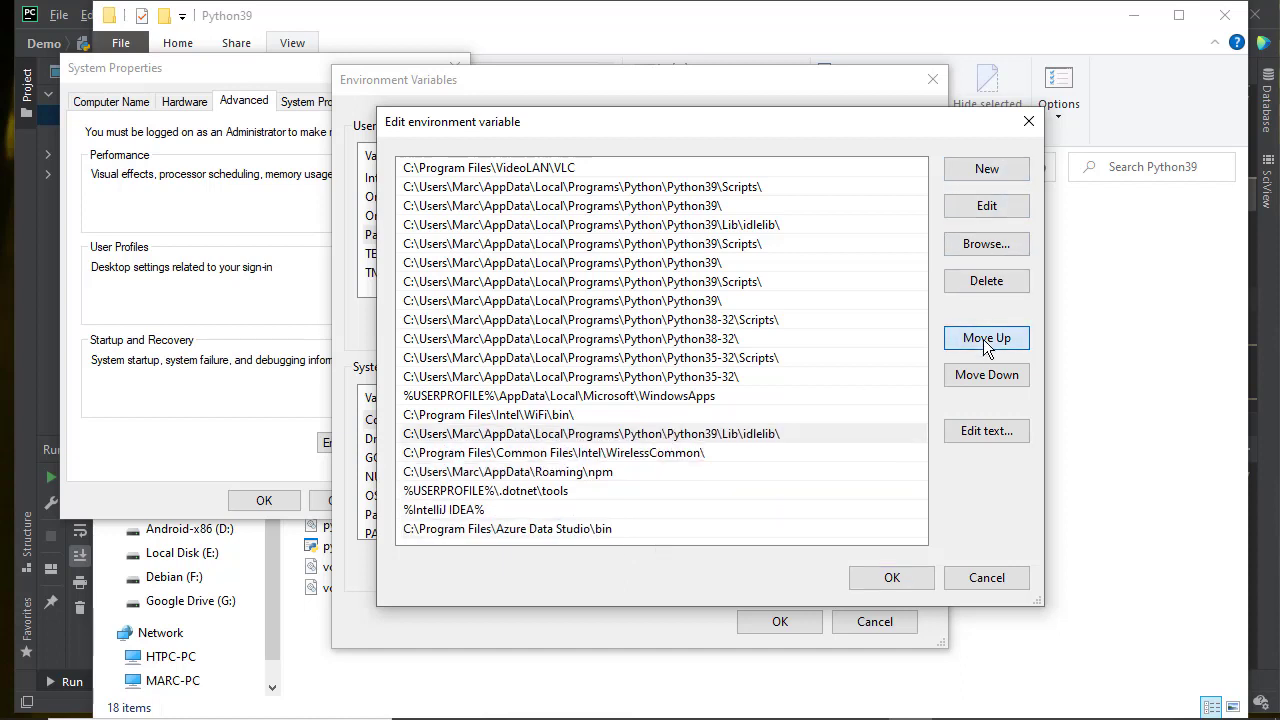
left_click(986, 338)
left_click(986, 338)
left_click(986, 338)
double_click(986, 338)
left_click(986, 338)
double_click(986, 338)
double_click(986, 338)
left_click(986, 338)
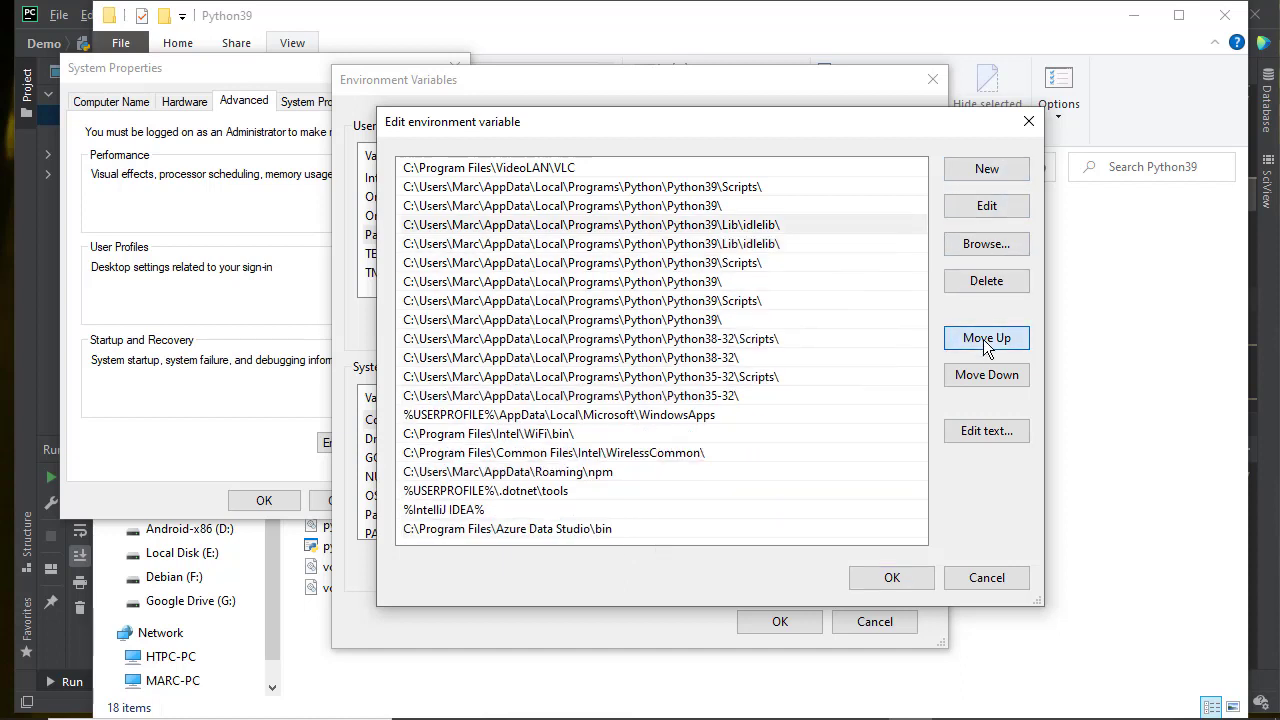
double_click(986, 338)
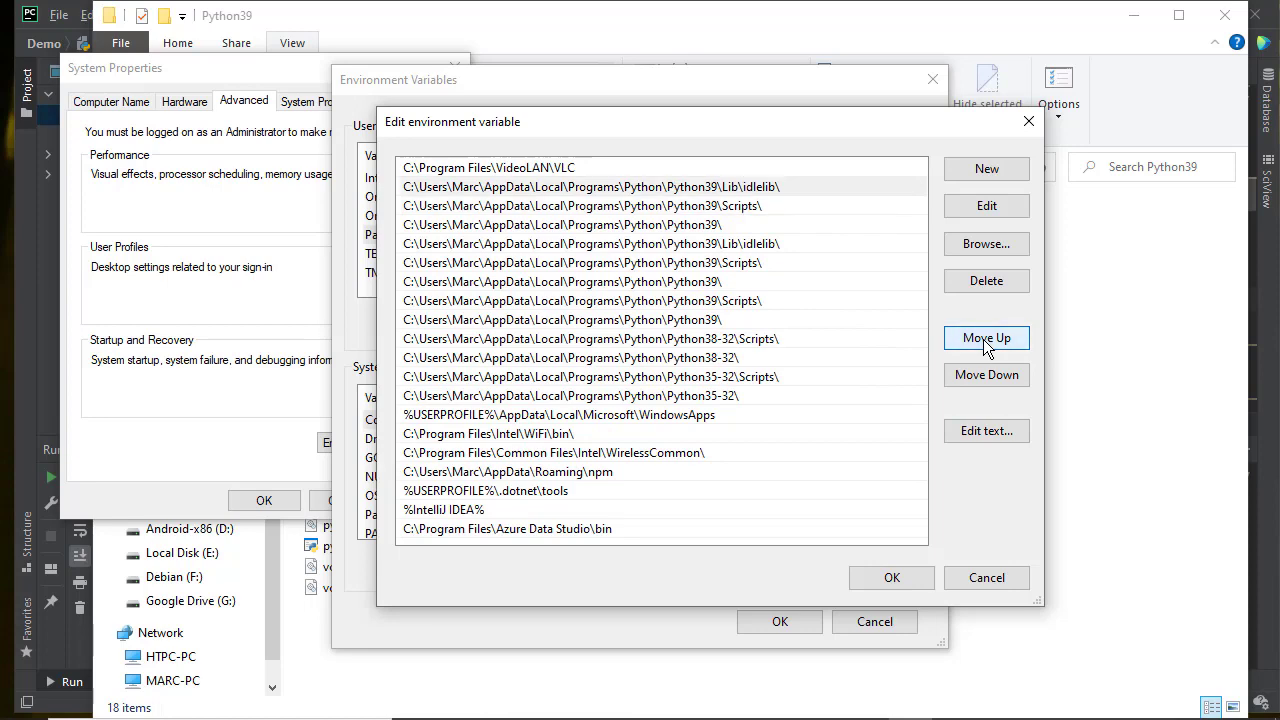
Step: Accept the edited Path list and the environment variables, and close System Properties with the changes saved
left_click(891, 580)
left_click(768, 622)
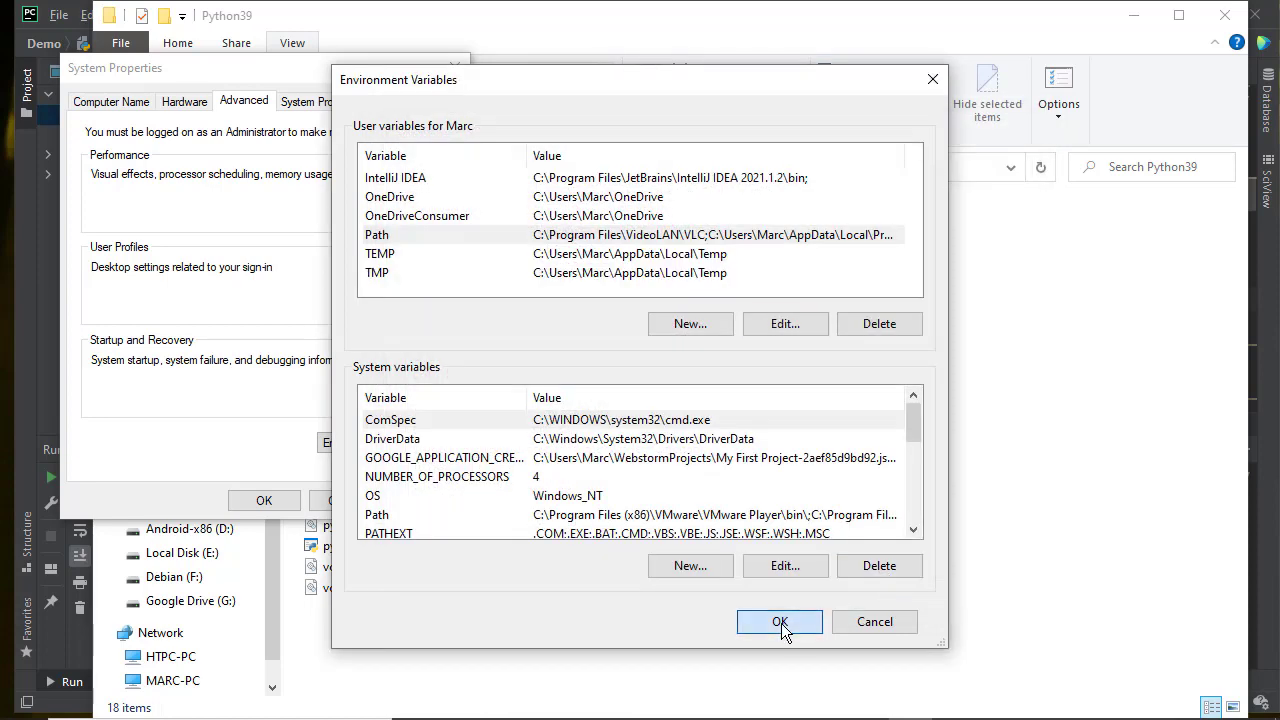
left_click(264, 501)
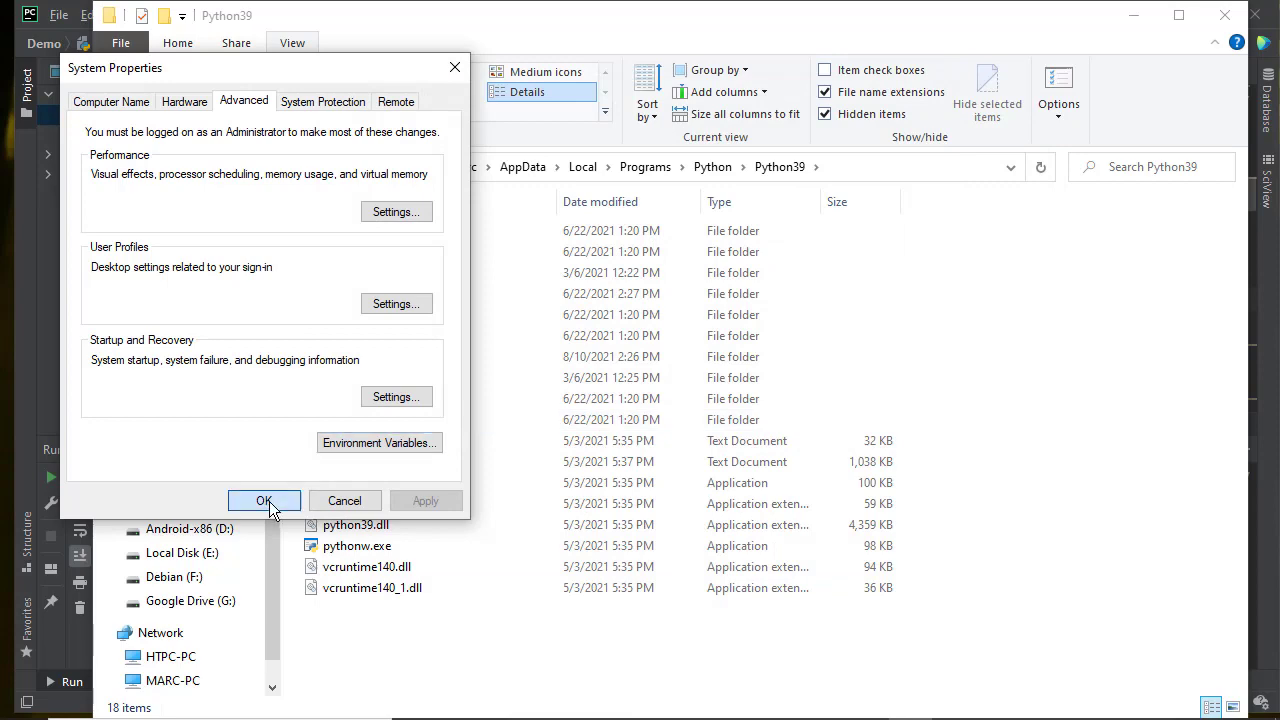
Step: Switch to PyCharm and open the Python Interpreter settings of the Demo project
left_click(43, 323)
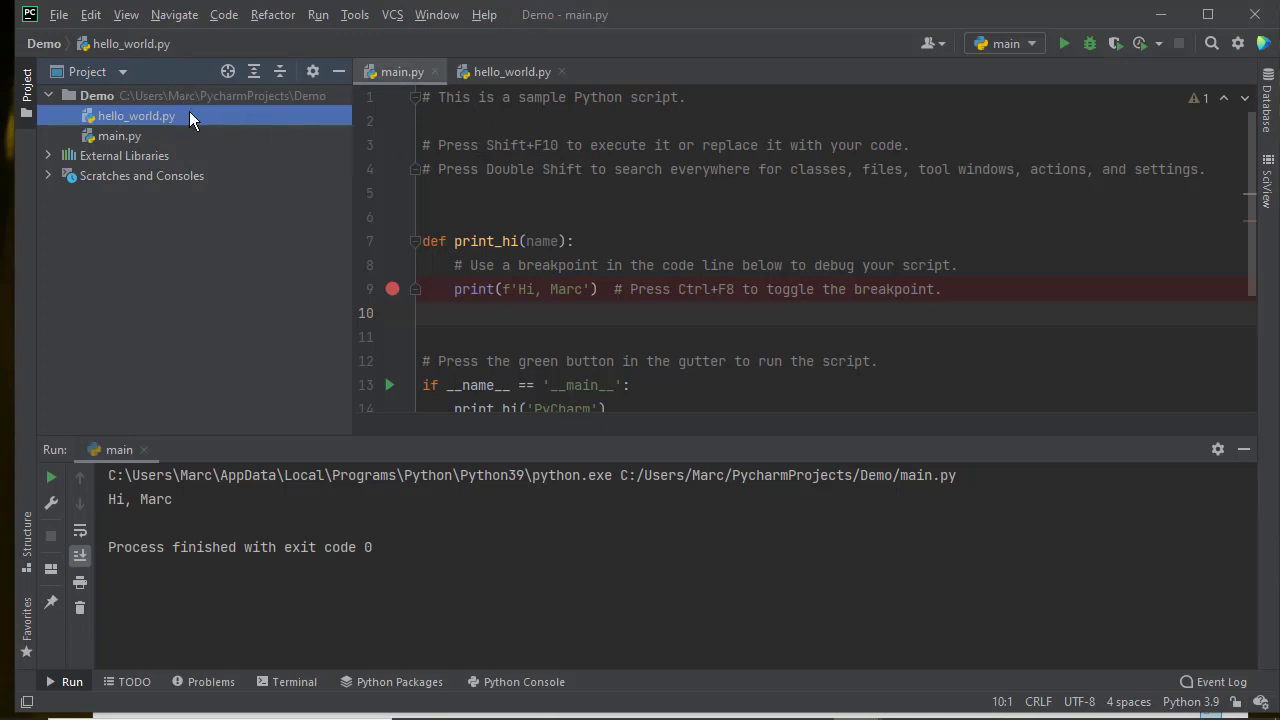
left_click(57, 17)
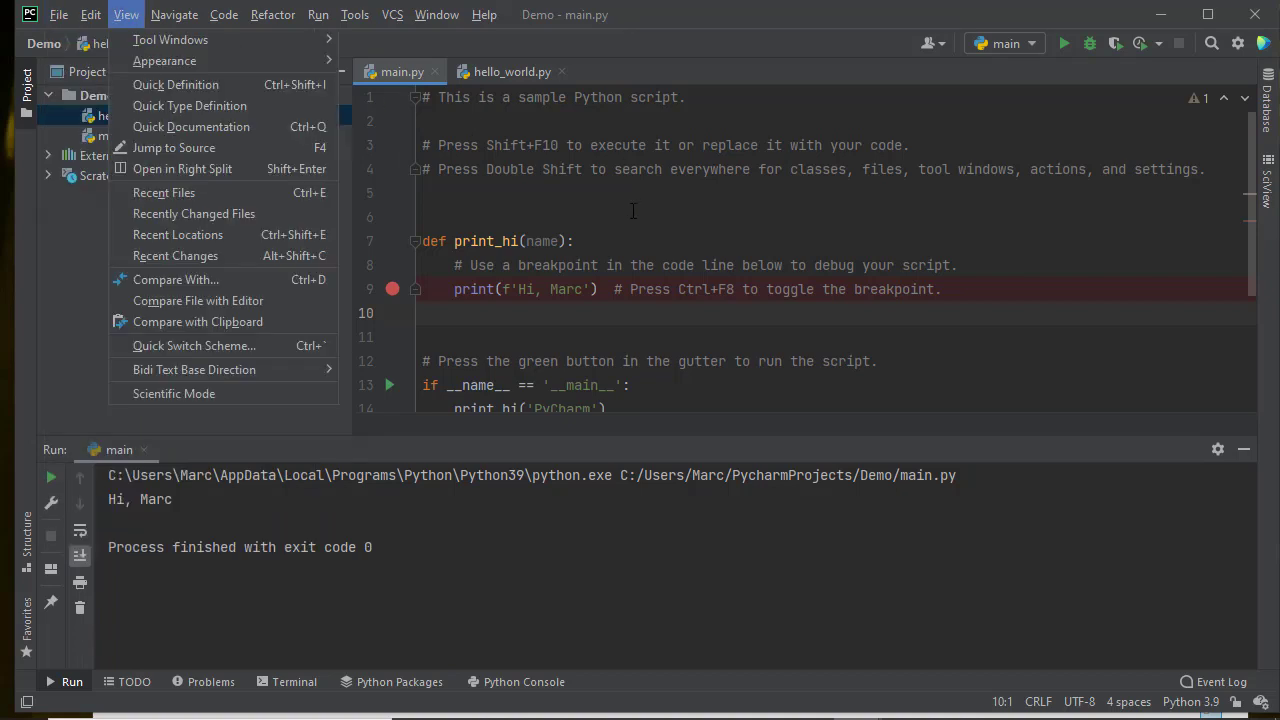
left_click(634, 211)
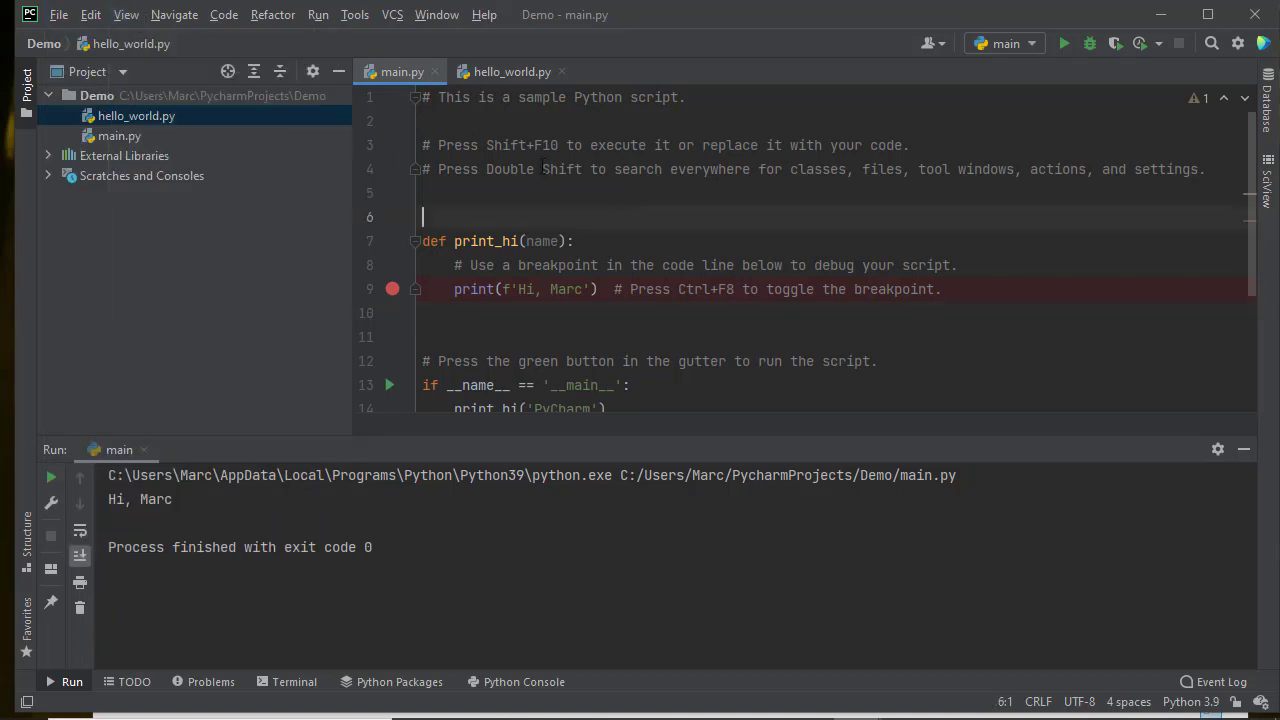
left_click(56, 15)
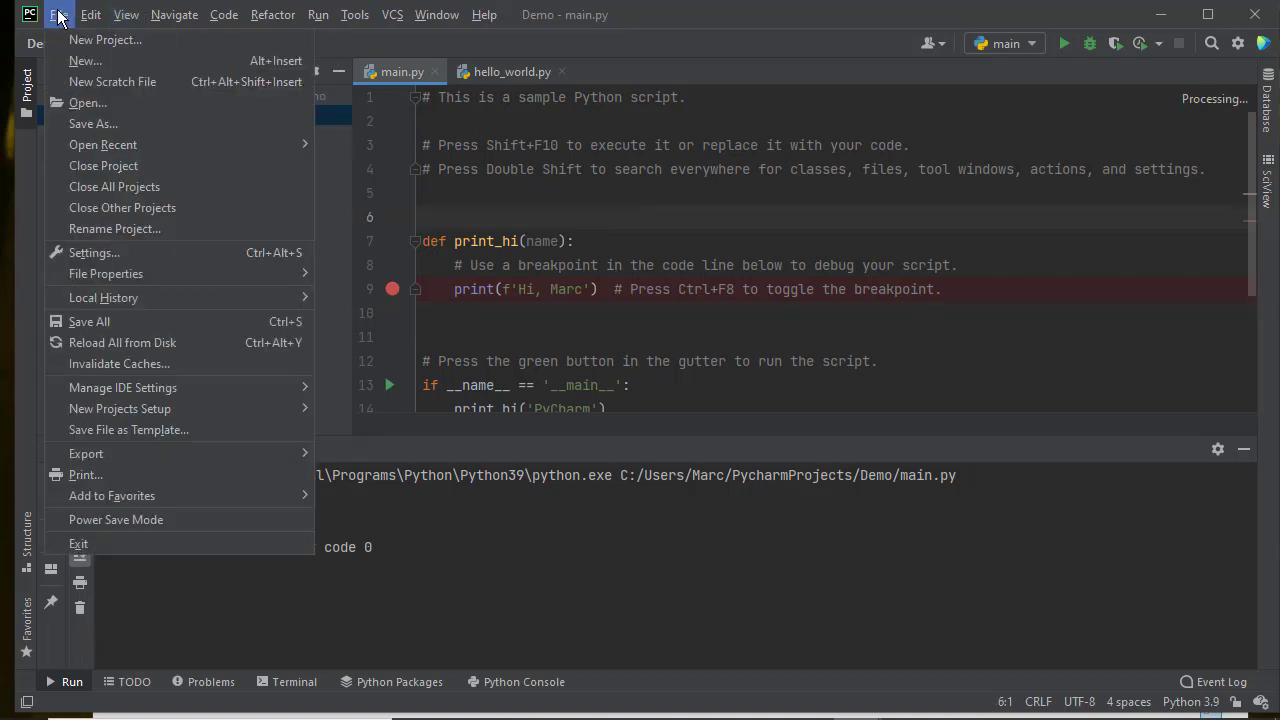
left_click(92, 251)
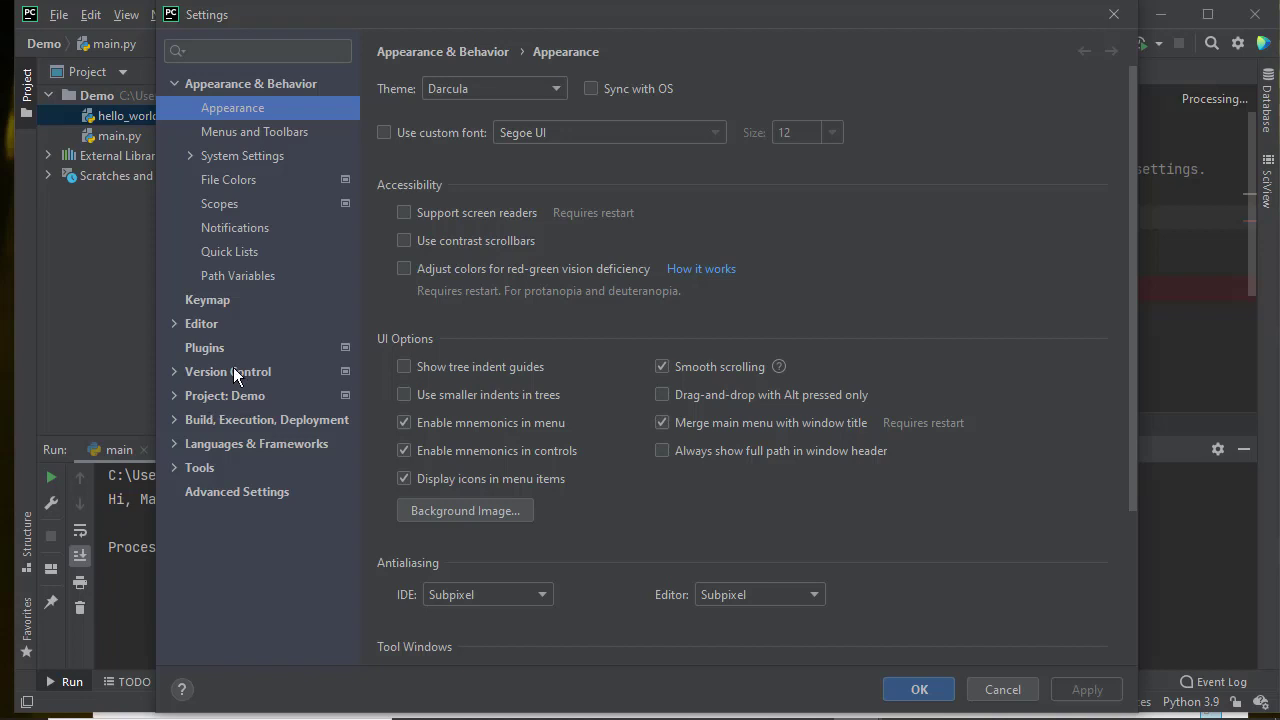
left_click(175, 397)
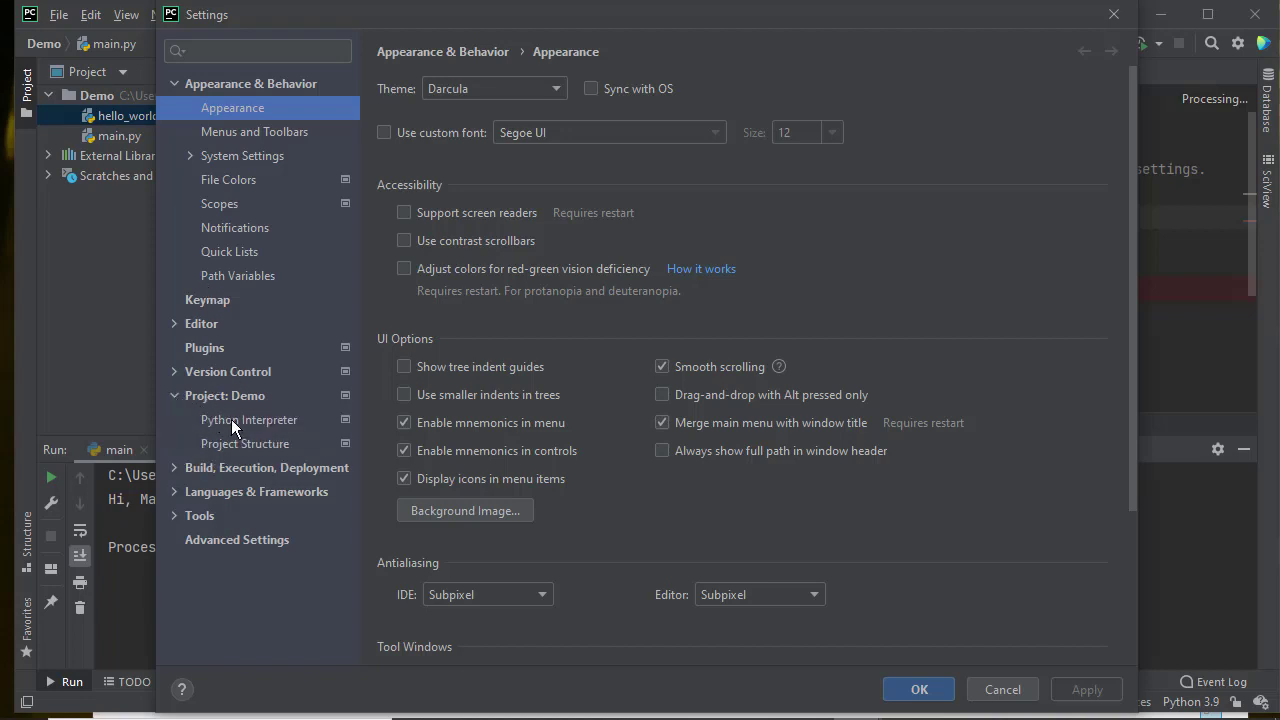
left_click(237, 422)
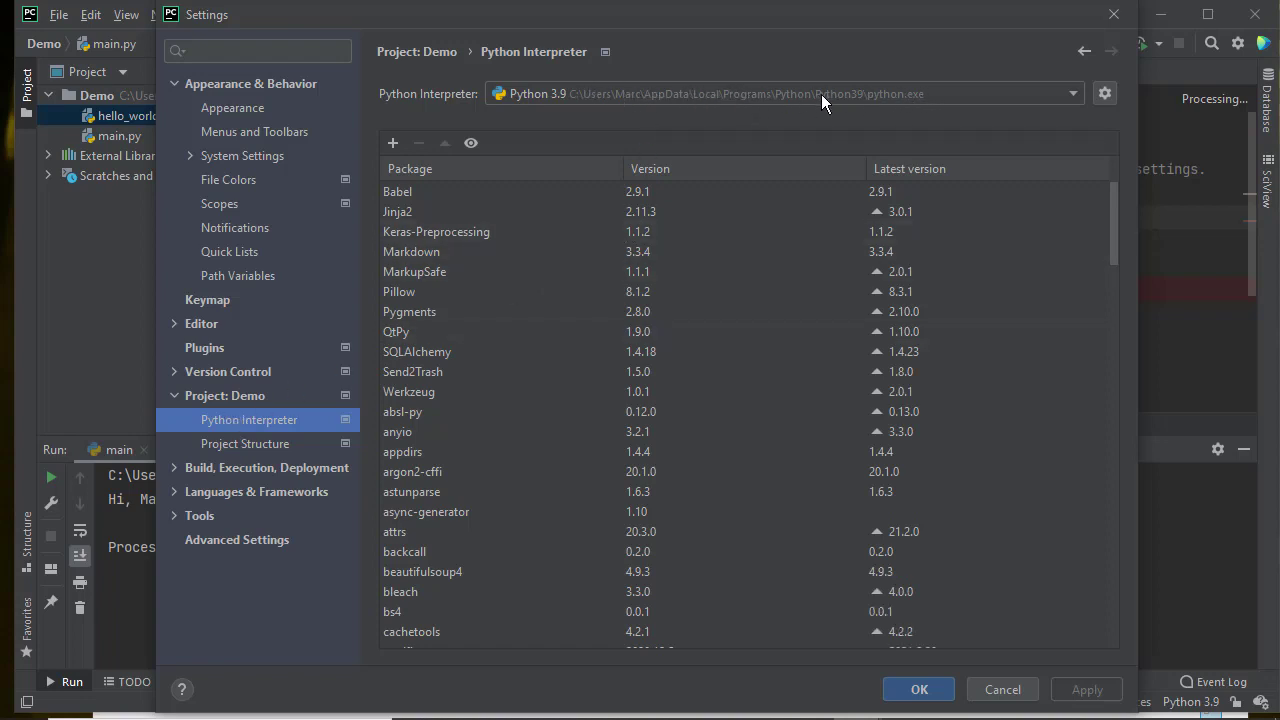
Step: Check the available project interpreters, then start adding a Python interpreter from an existing Virtualenv environment
left_click(1074, 94)
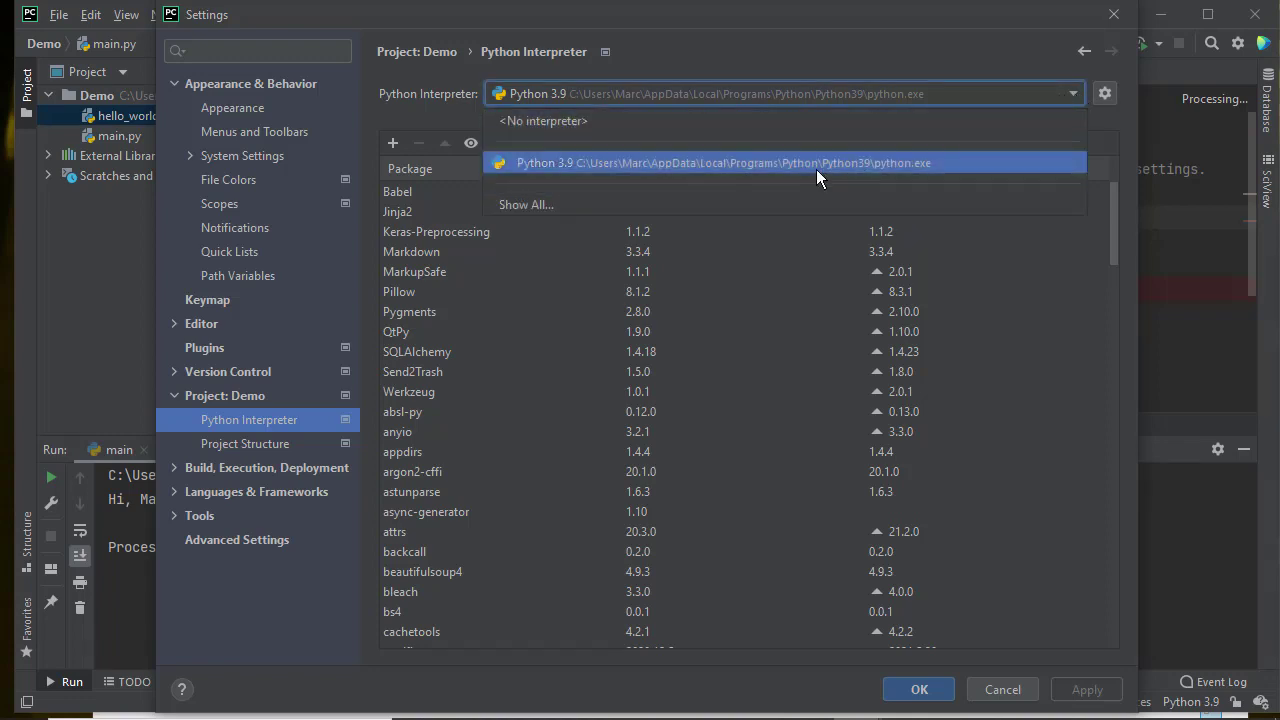
left_click(885, 43)
left_click(1106, 95)
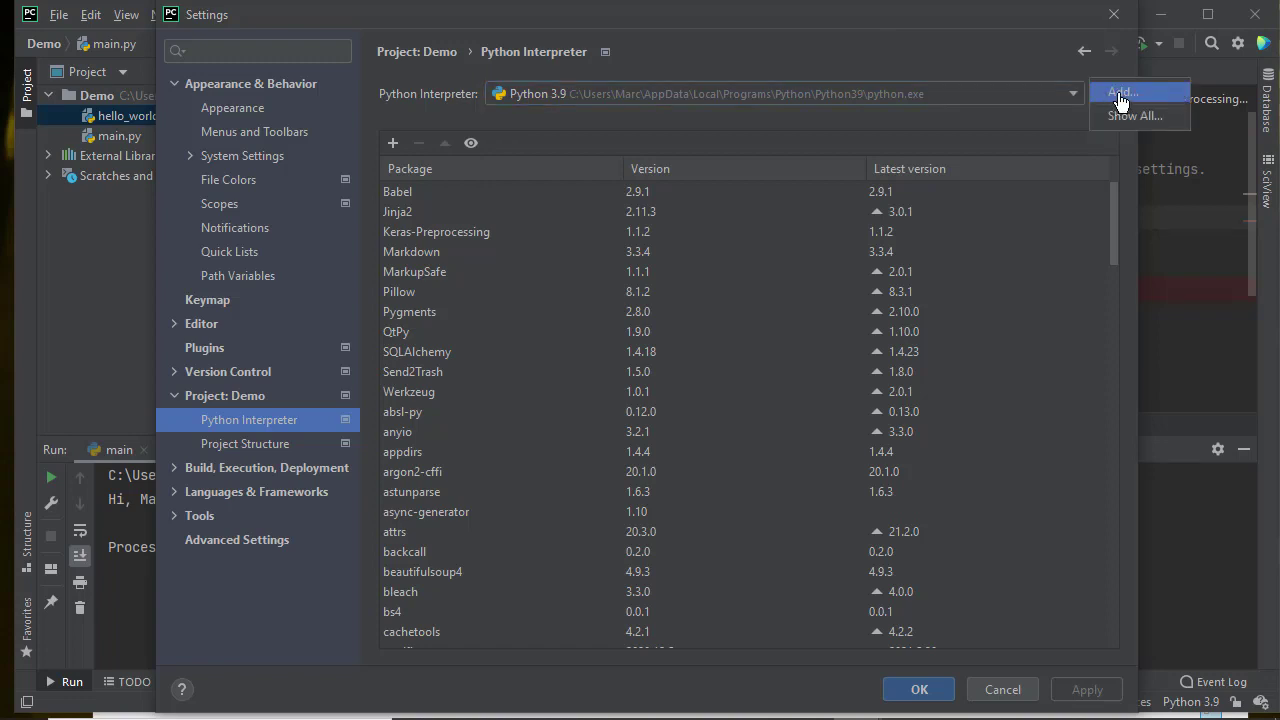
left_click(1120, 95)
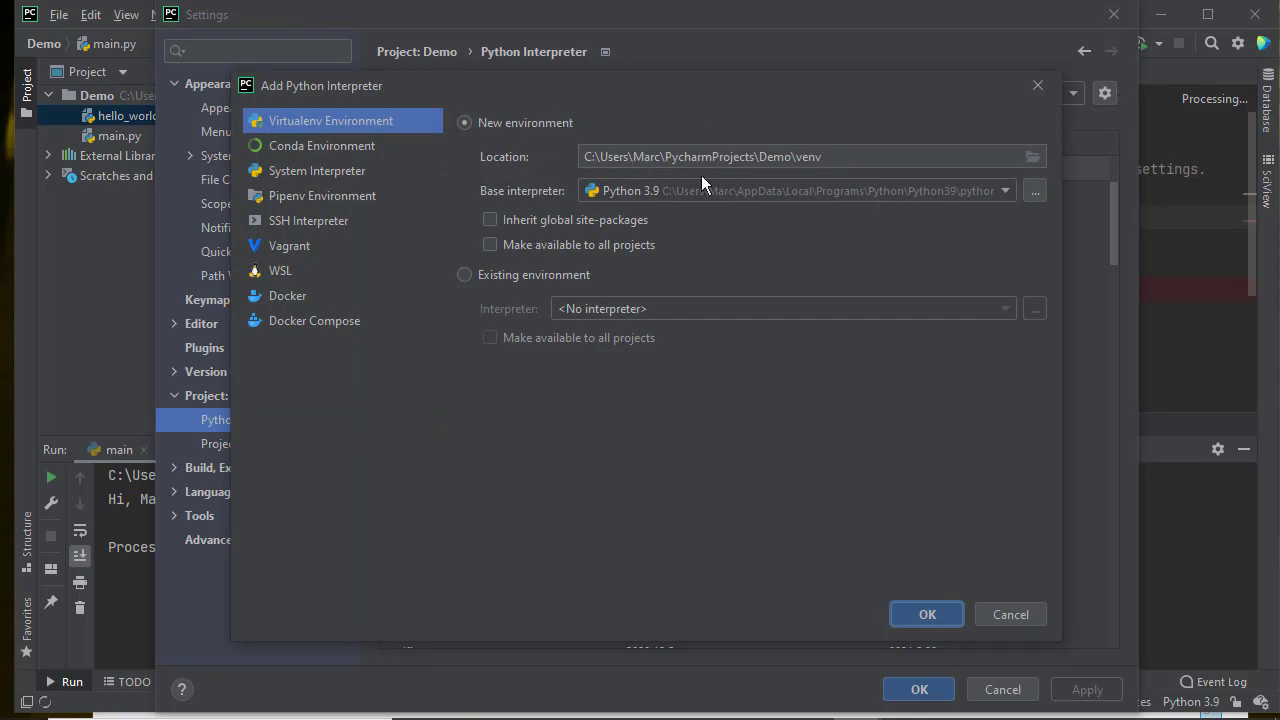
left_click(464, 275)
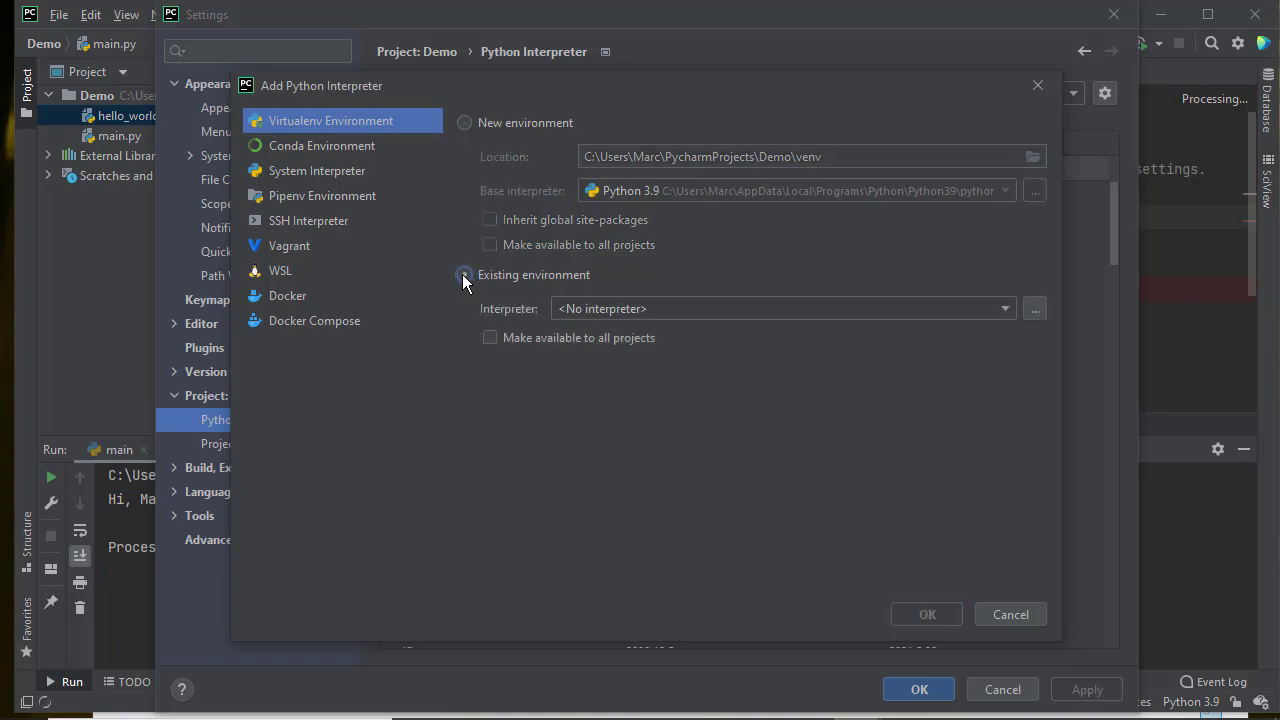
left_click(1005, 308)
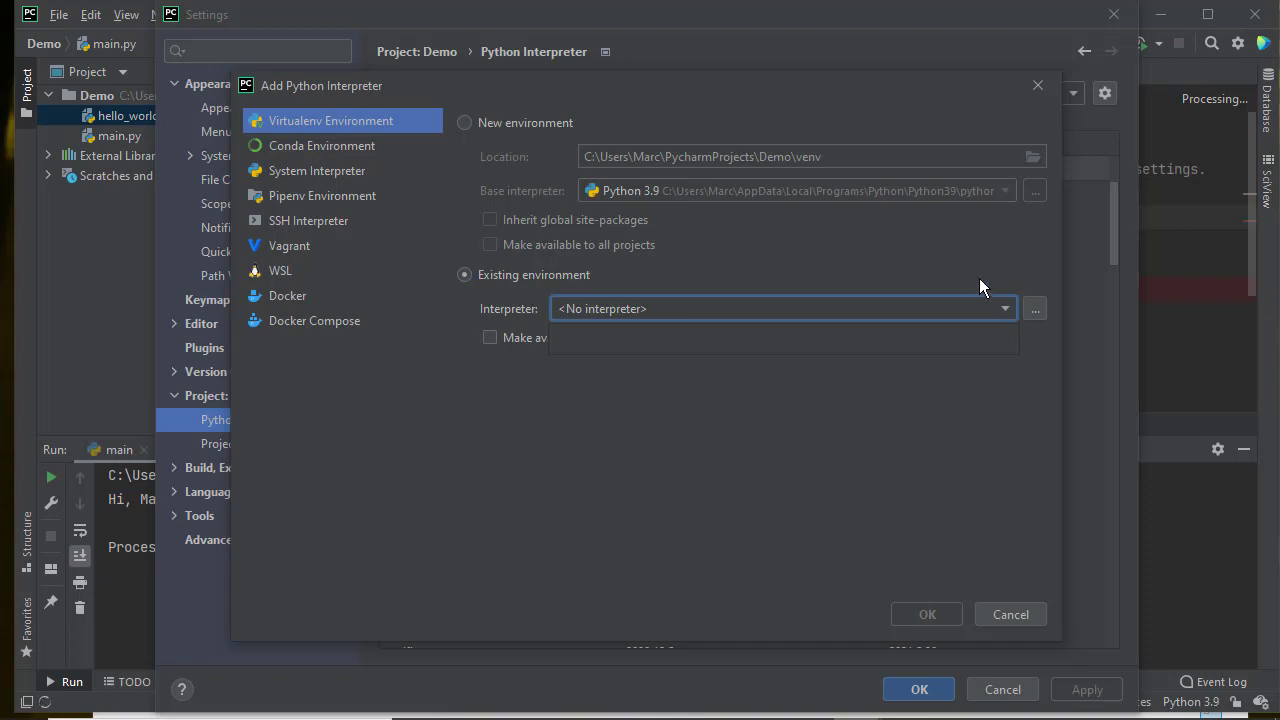
left_click(979, 279)
Step: Browse for the existing environment's interpreter and go to the AppData\Local\Programs\Python folder in the user's profile
left_click(1036, 308)
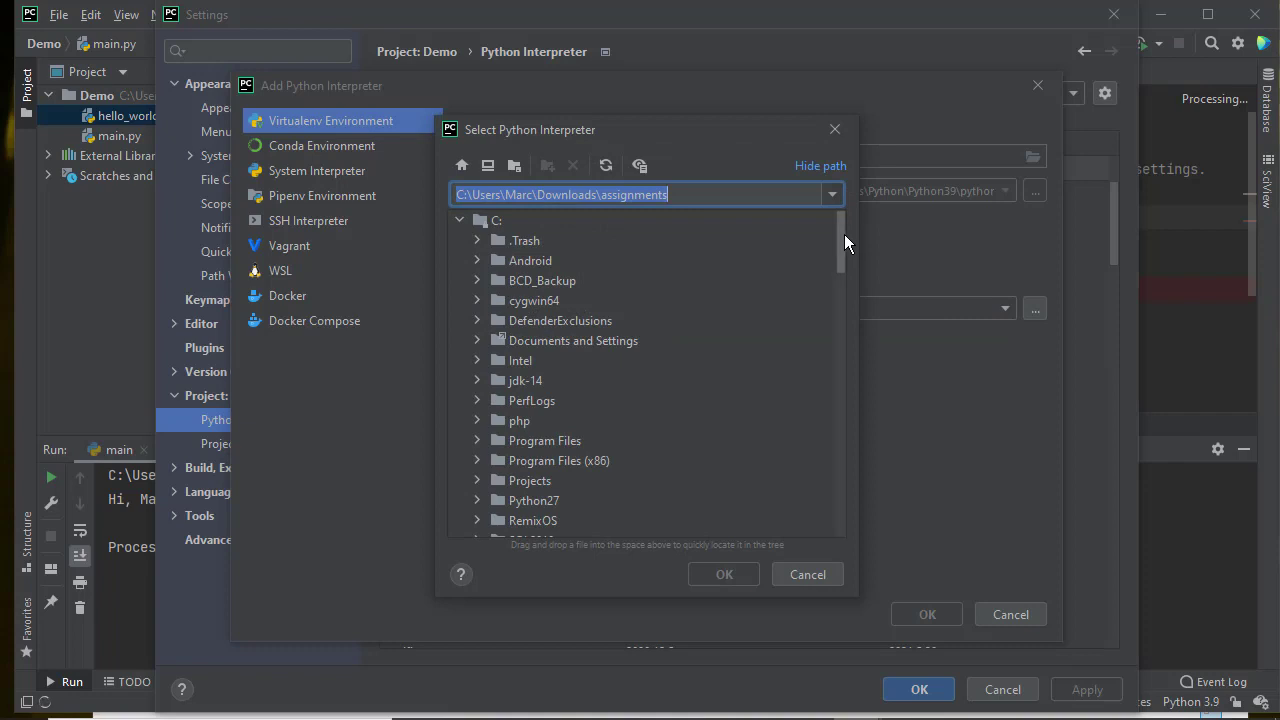
mouse_move(843, 236)
left_mouse_down()
mouse_move(843, 271)
mouse_move(841, 238)
left_mouse_up()
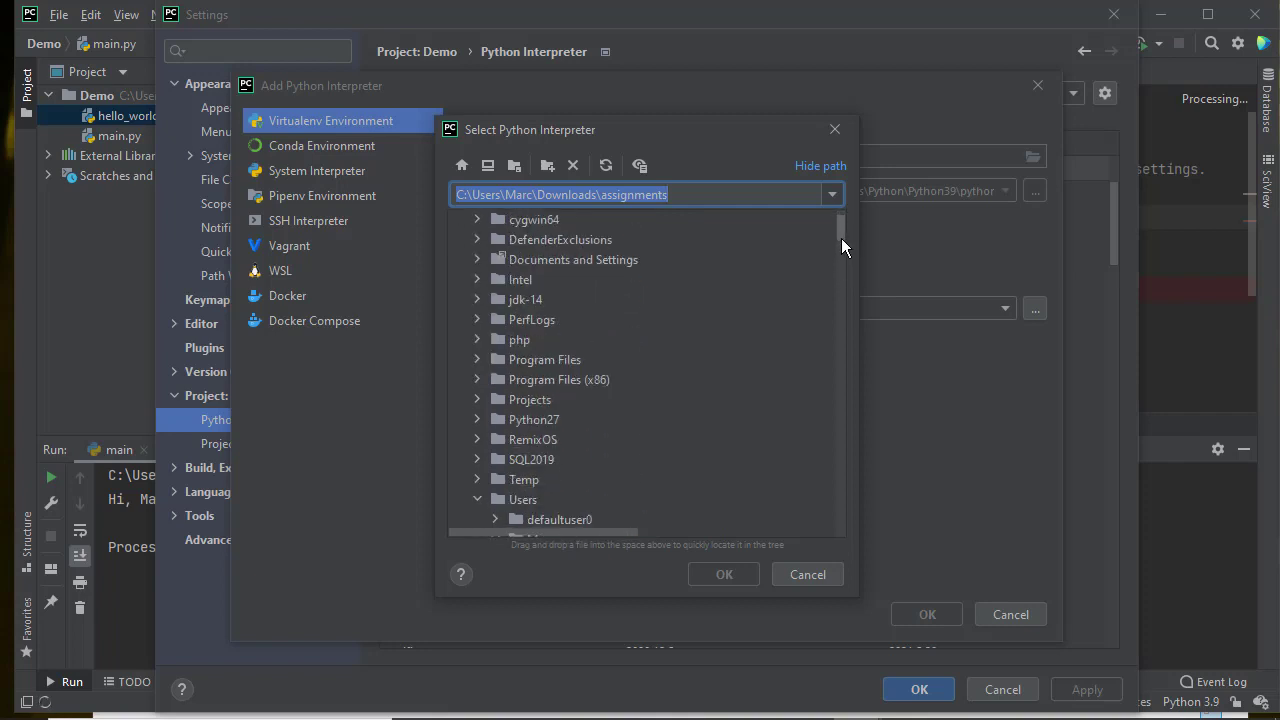
left_click(539, 195)
left_click_drag(539, 195, 734, 201)
type("App")
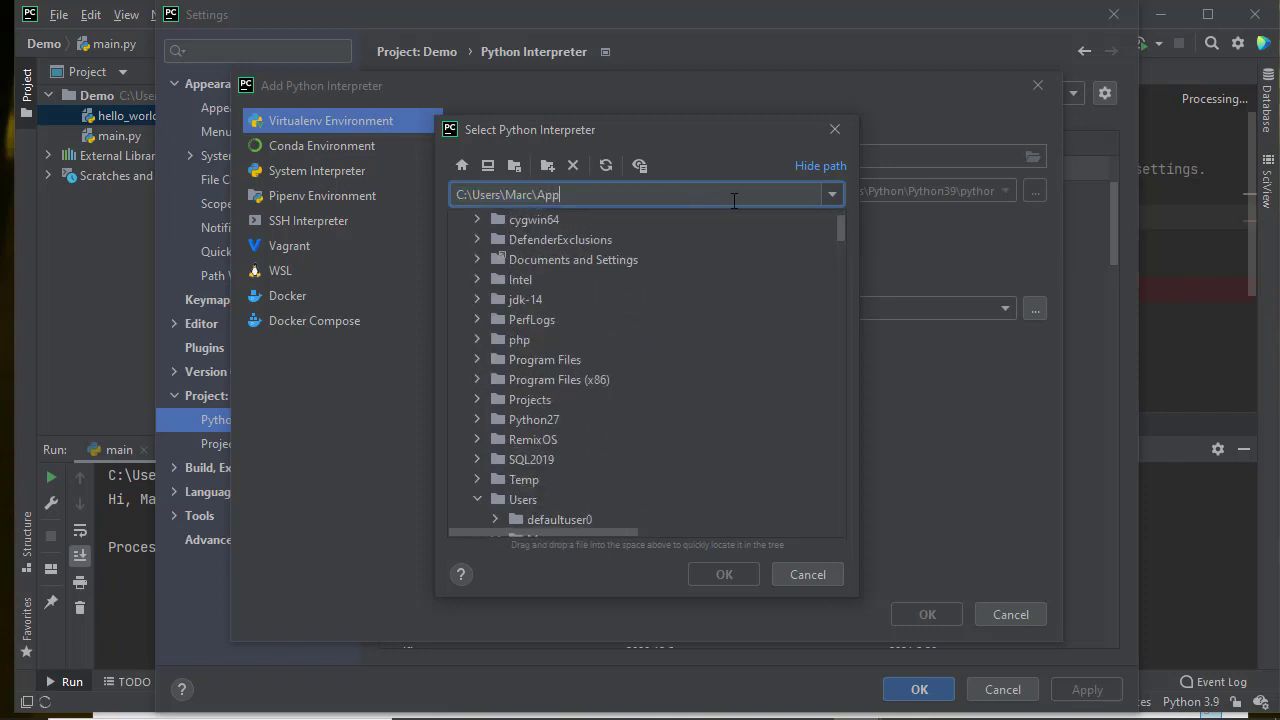
type("Data\\Local")
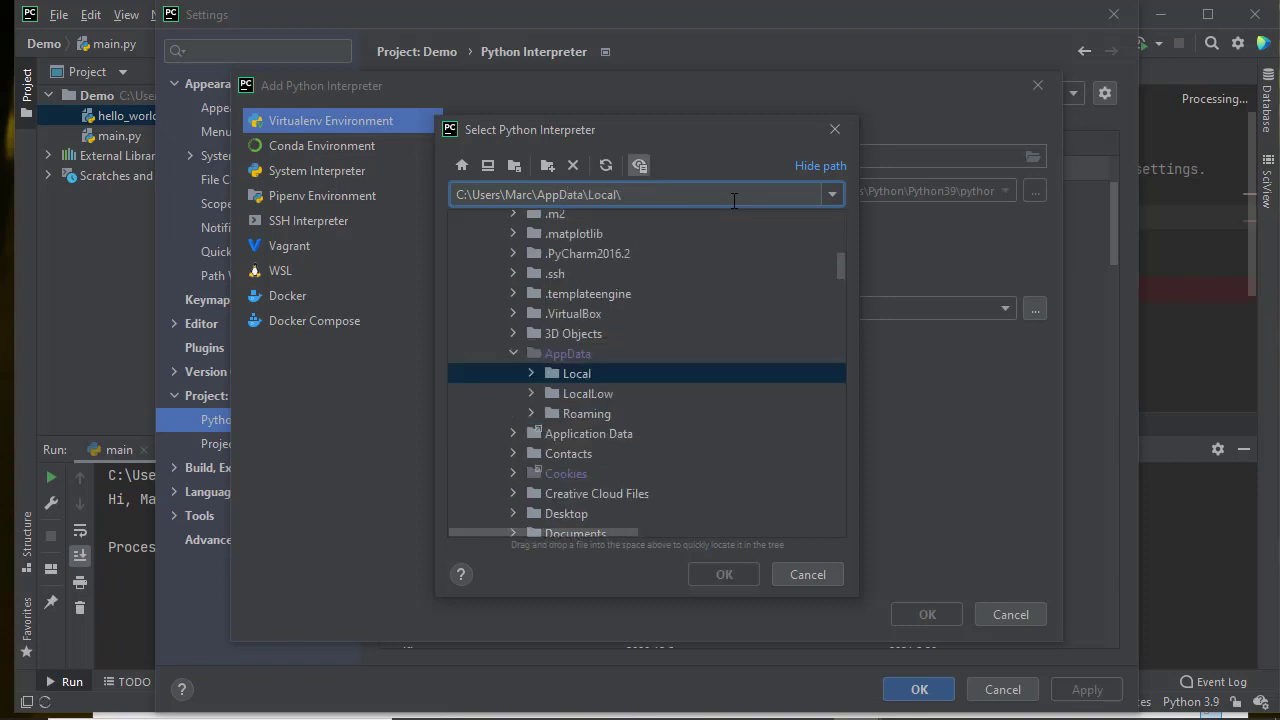
type("\\Programs")
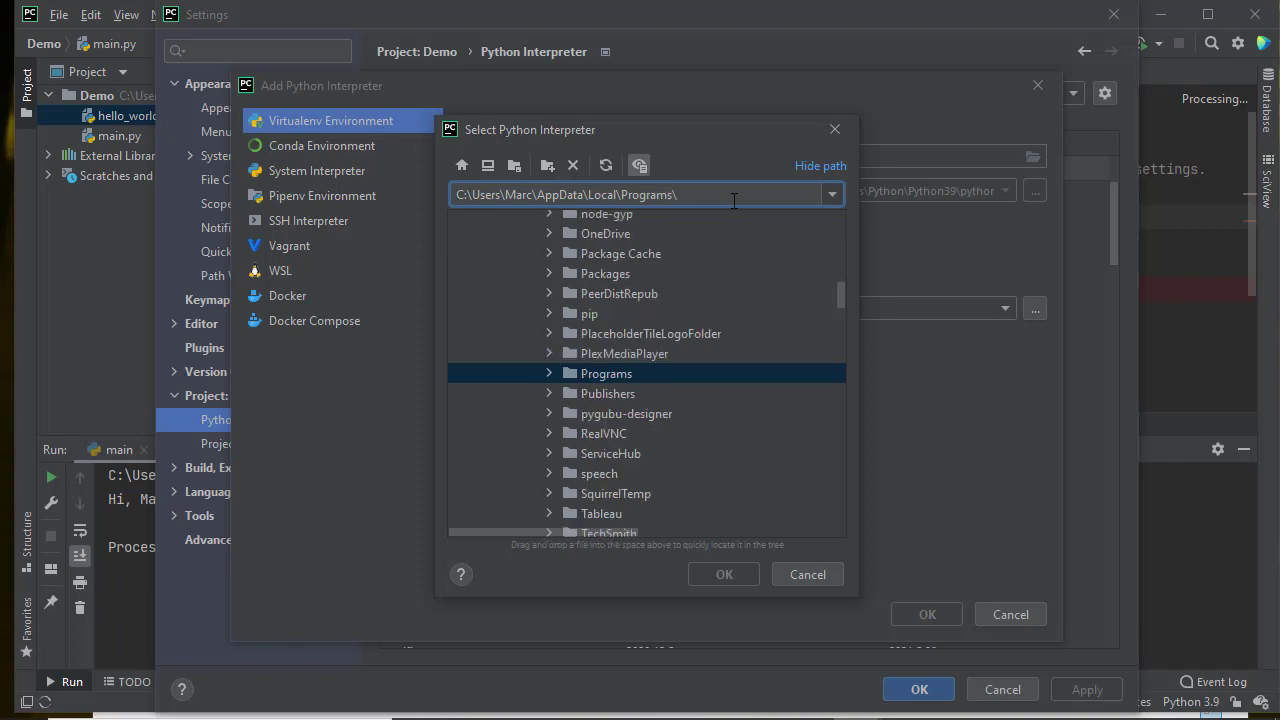
type("\\Python\\")
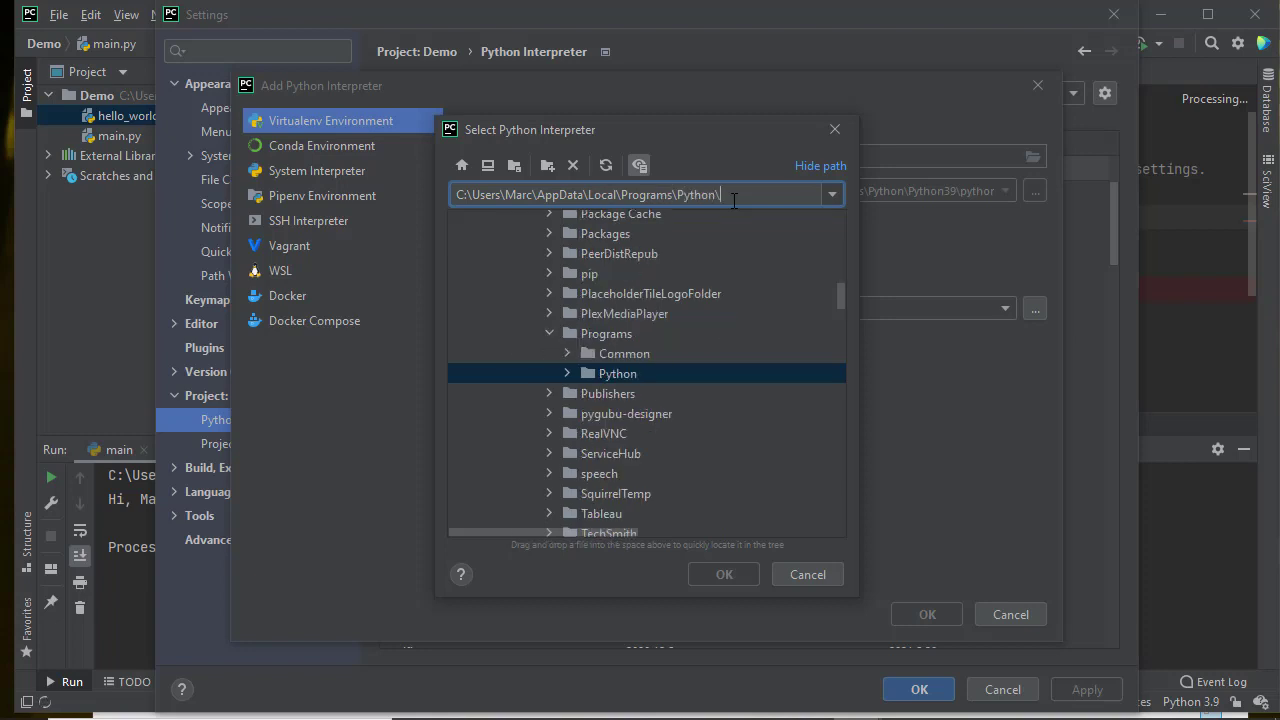
Step: Choose python.exe from the Python39 folder as the interpreter and make it available to all projects
left_click(568, 373)
left_click(585, 433)
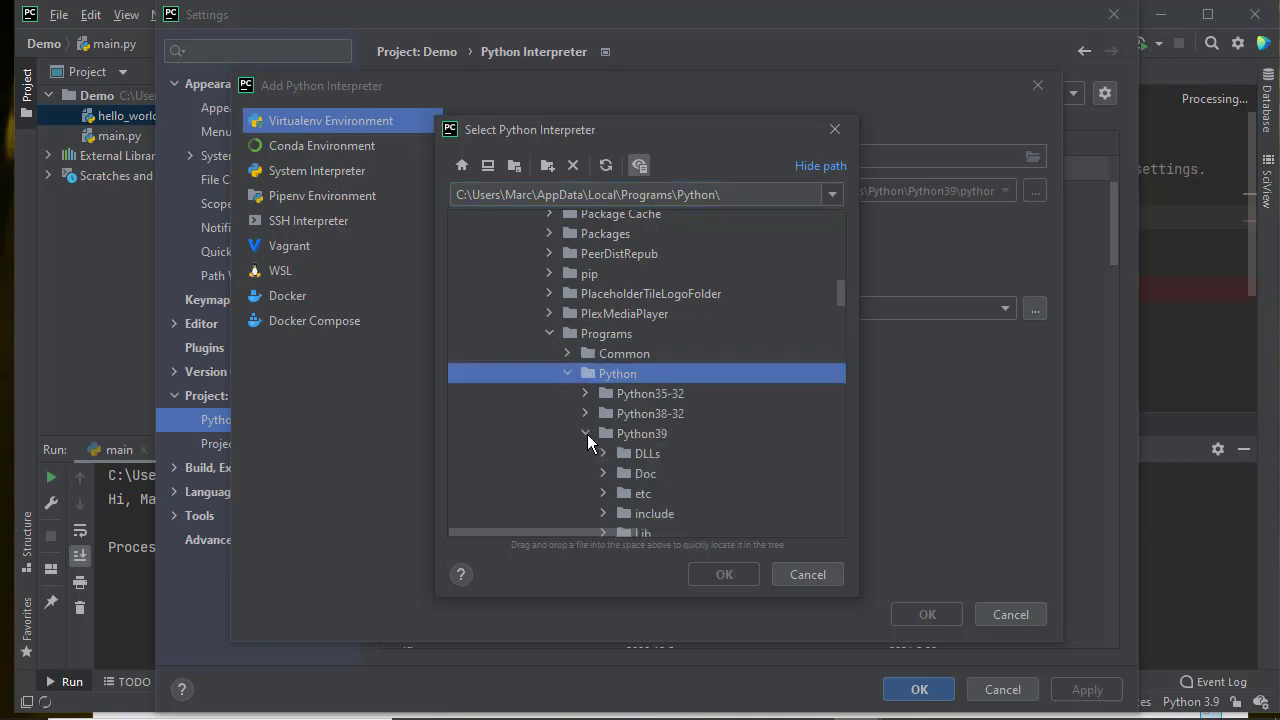
left_click(610, 434)
scroll(843, 292, "down", 5)
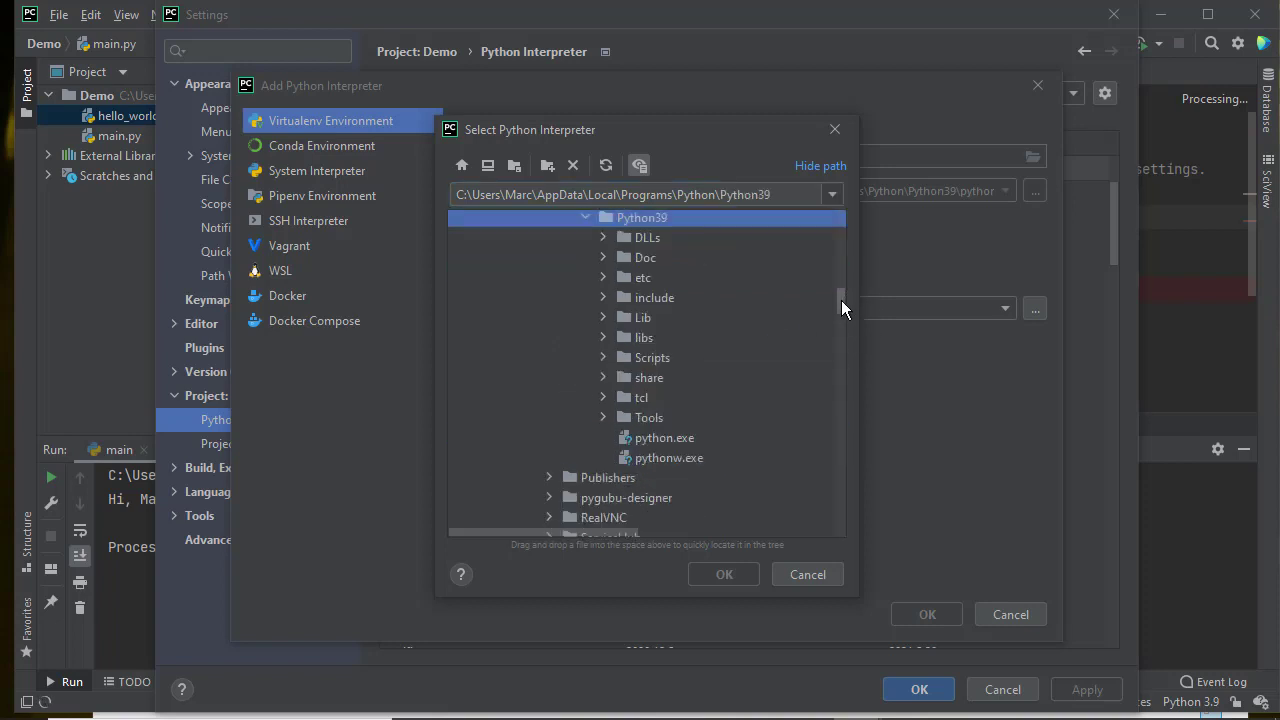
left_click(664, 362)
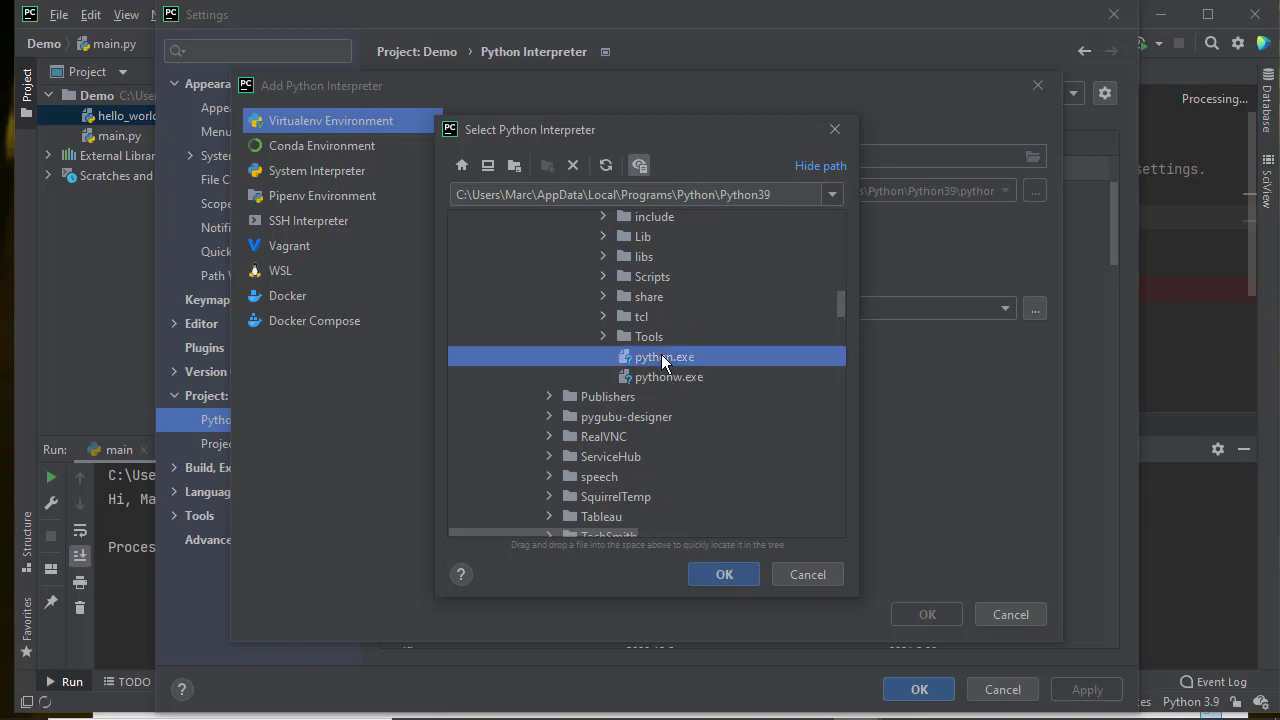
left_click(716, 575)
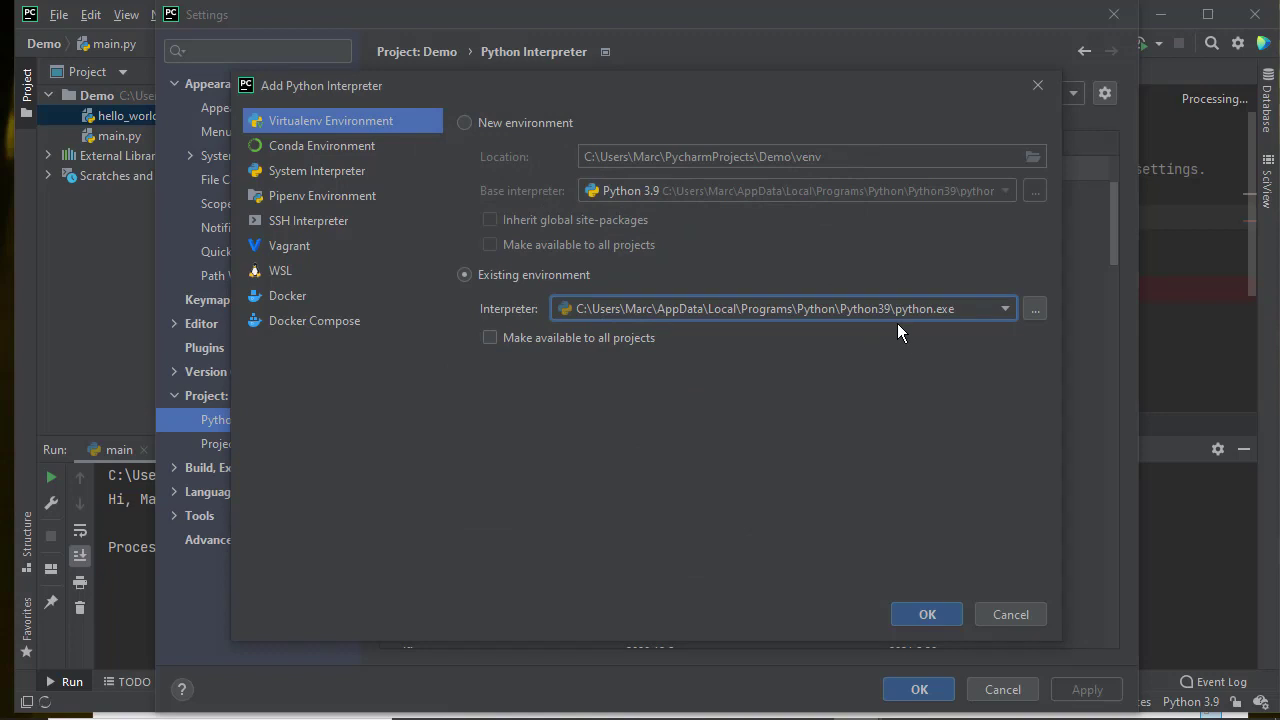
left_click(500, 336)
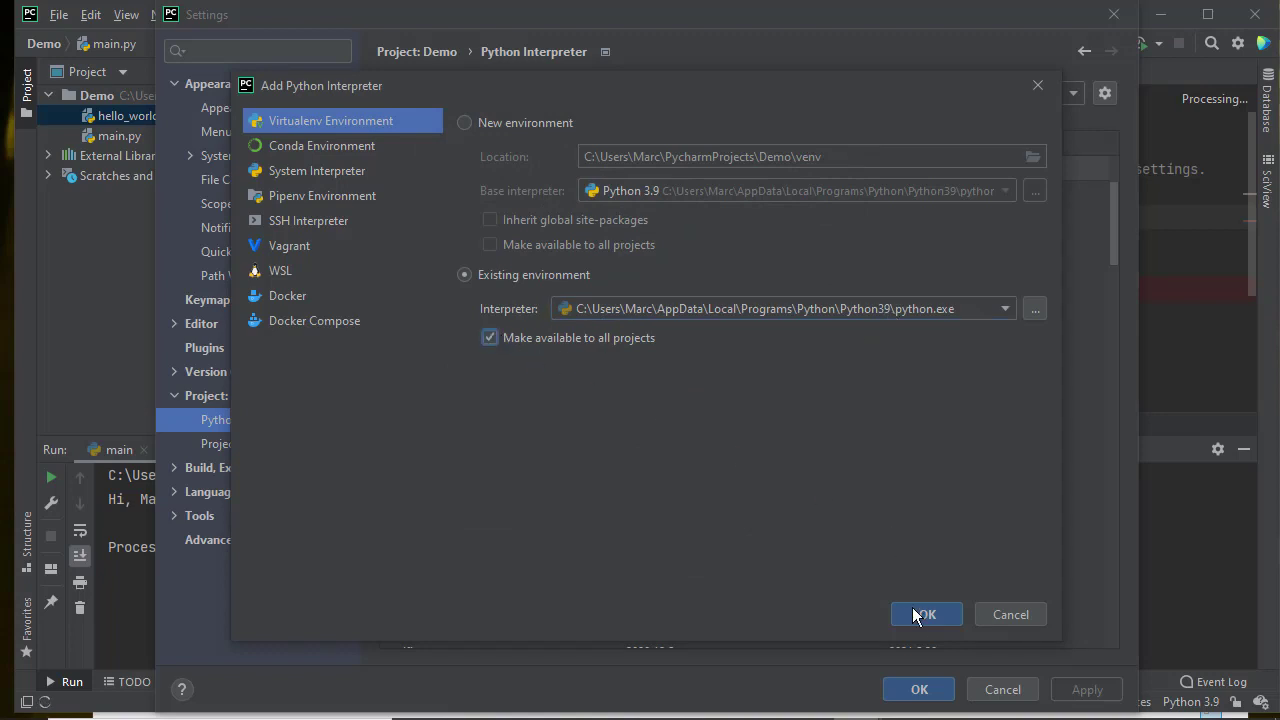